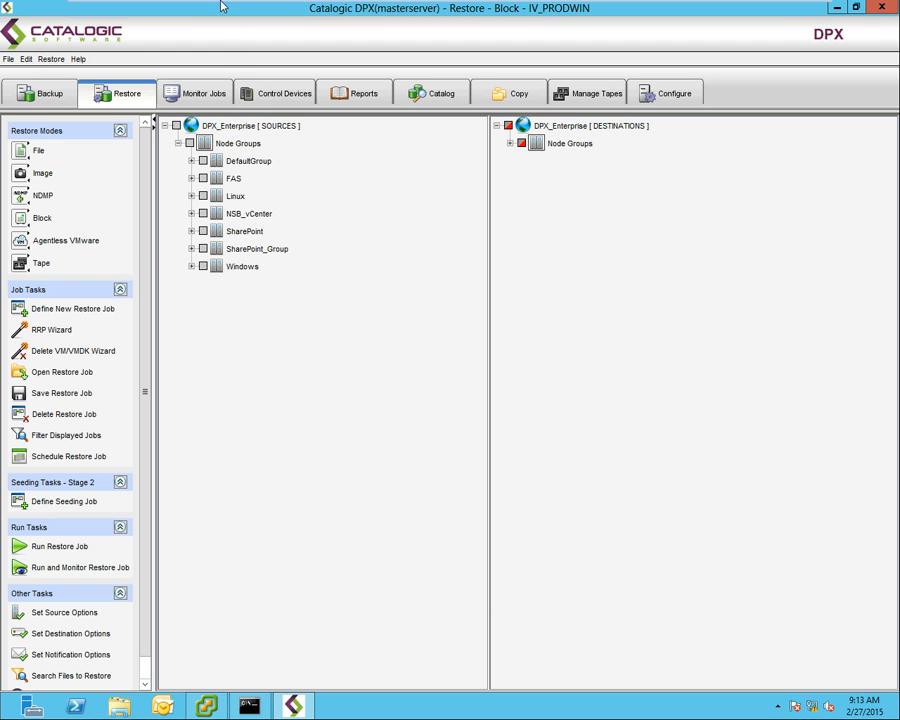
- List the backup instances of drive C: on MASTERSERVER within the Windows source node group
{"action": "mouse_move", "coordinate": [221, 6]}
{"action": "left_click", "coordinate": [192, 267]}
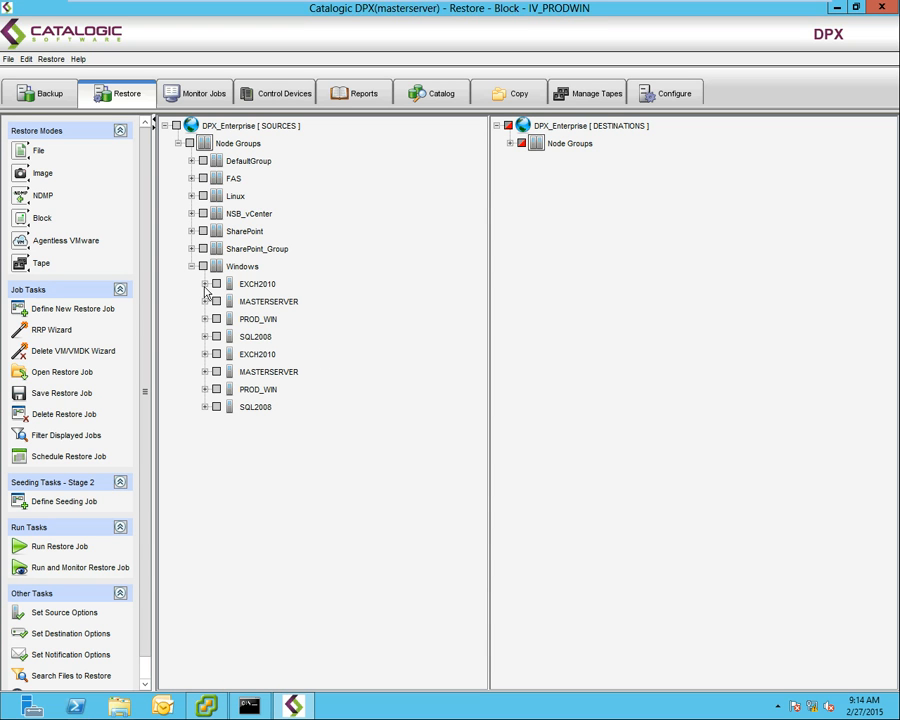
{"action": "left_click", "coordinate": [205, 301]}
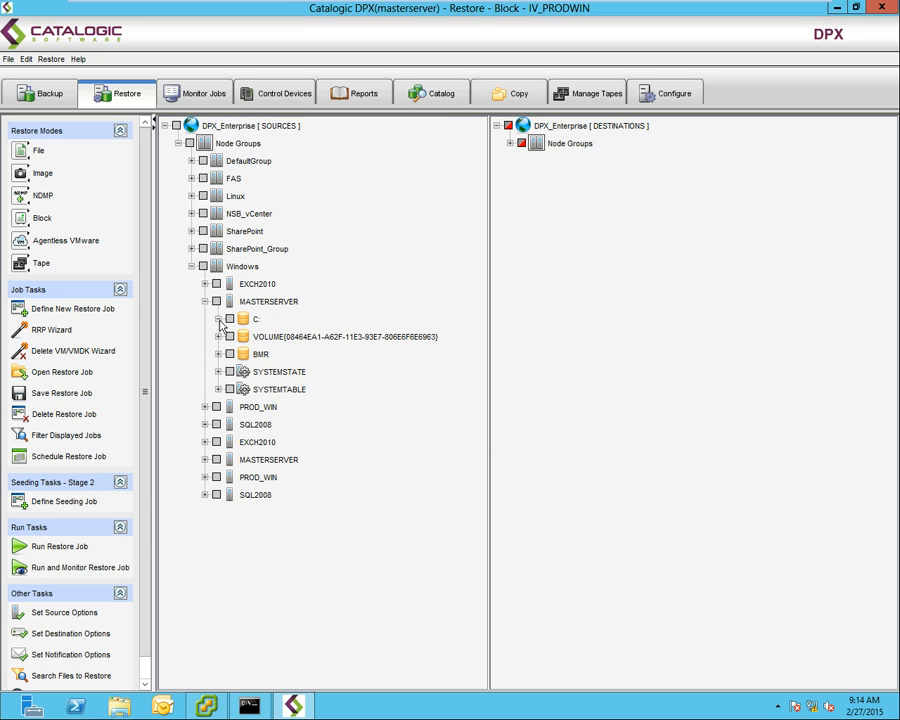
{"action": "left_click", "coordinate": [219, 320]}
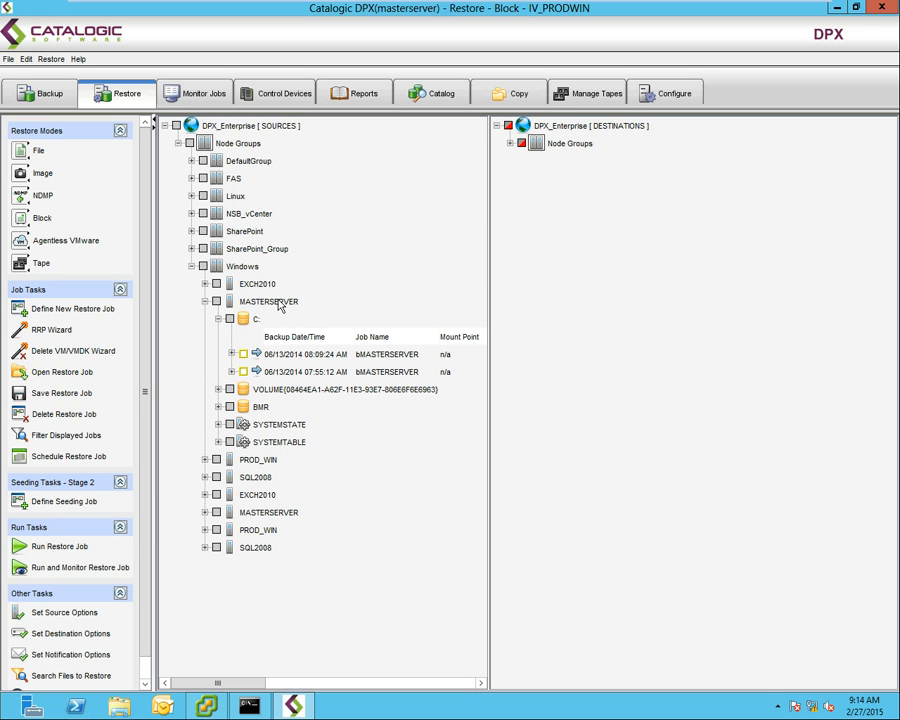
- Examine the files and folders contained in both 06/13/2014 backup instances of drive C:
{"action": "left_click", "coordinate": [231, 354]}
{"action": "scroll", "coordinate": [232, 540], "scroll_direction": "down", "scroll_amount": 2}
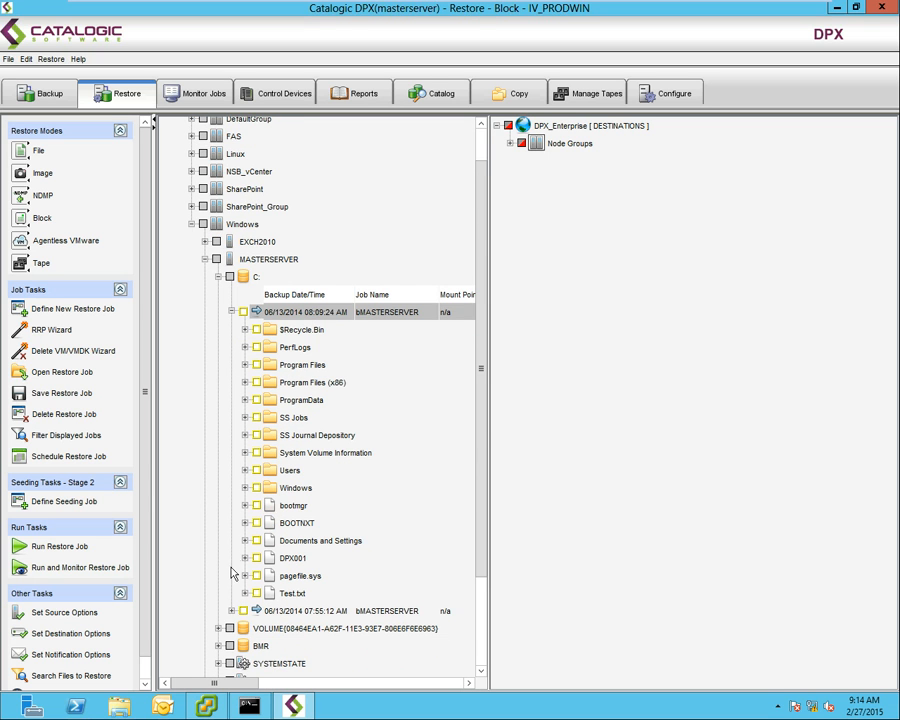
{"action": "left_click", "coordinate": [231, 611]}
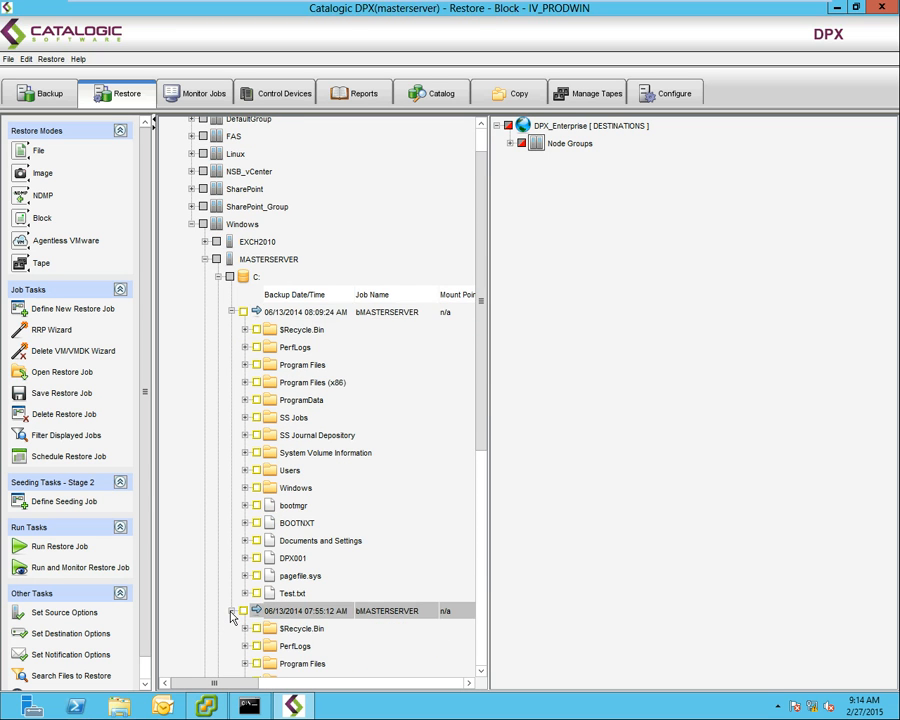
- Select the Windows folder and bootmgr from the 08:09:24 AM backup, and browse the destinations down to MASTERSERVER's drives
{"action": "left_click", "coordinate": [283, 491]}
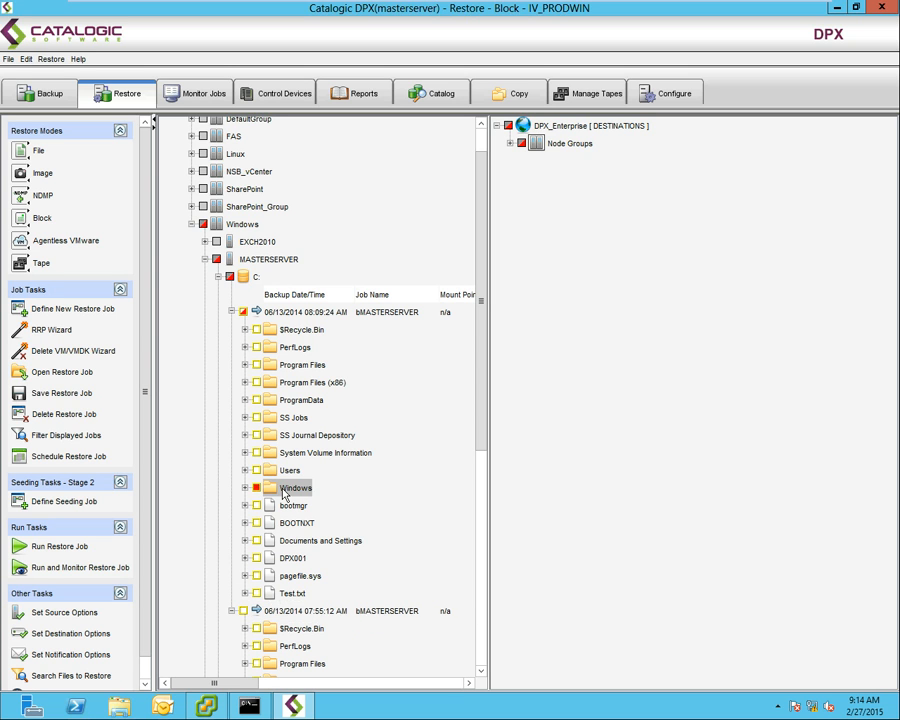
{"action": "left_click", "coordinate": [275, 504]}
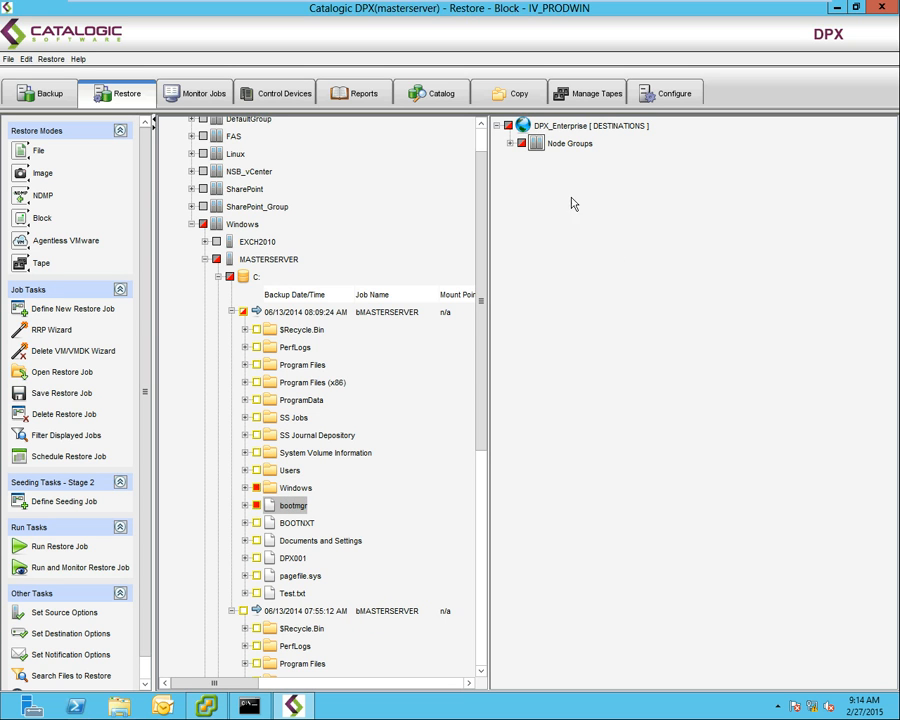
{"action": "left_click", "coordinate": [510, 144]}
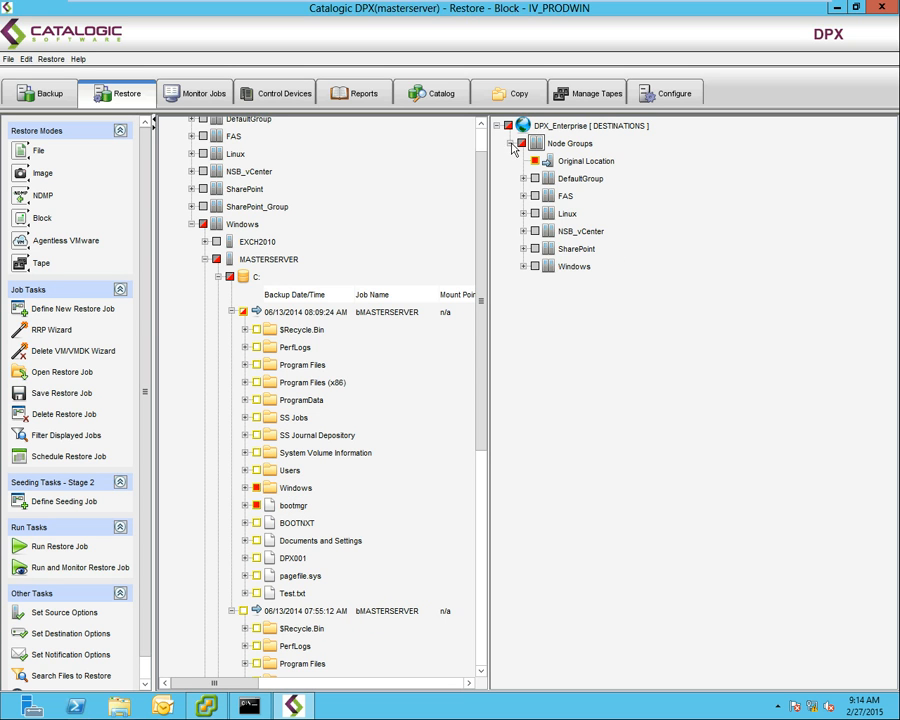
{"action": "left_click", "coordinate": [523, 266]}
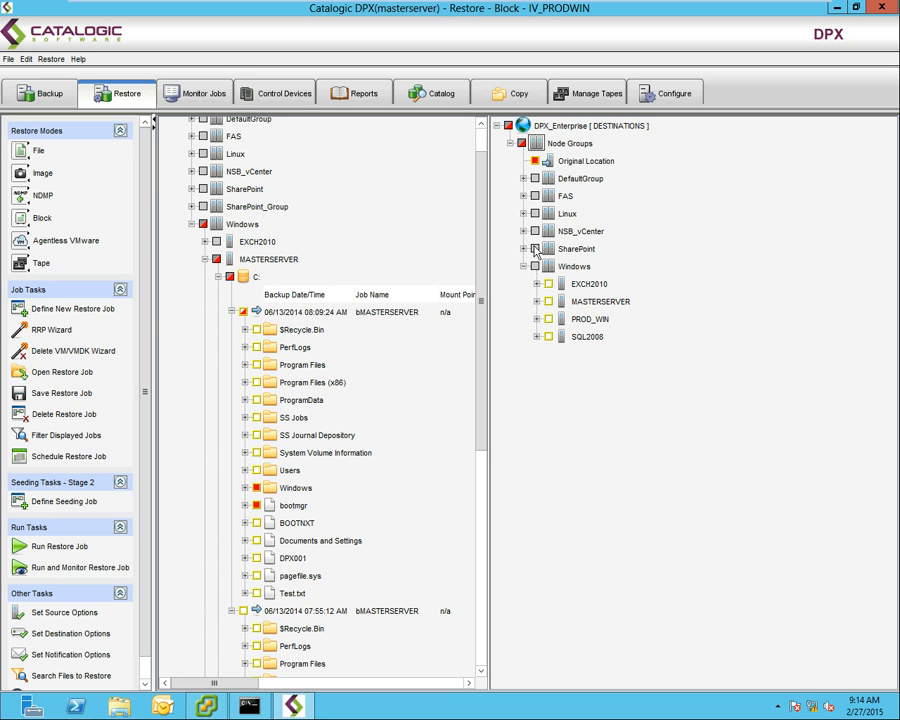
{"action": "left_click", "coordinate": [536, 301]}
{"action": "right_click", "coordinate": [586, 317]}
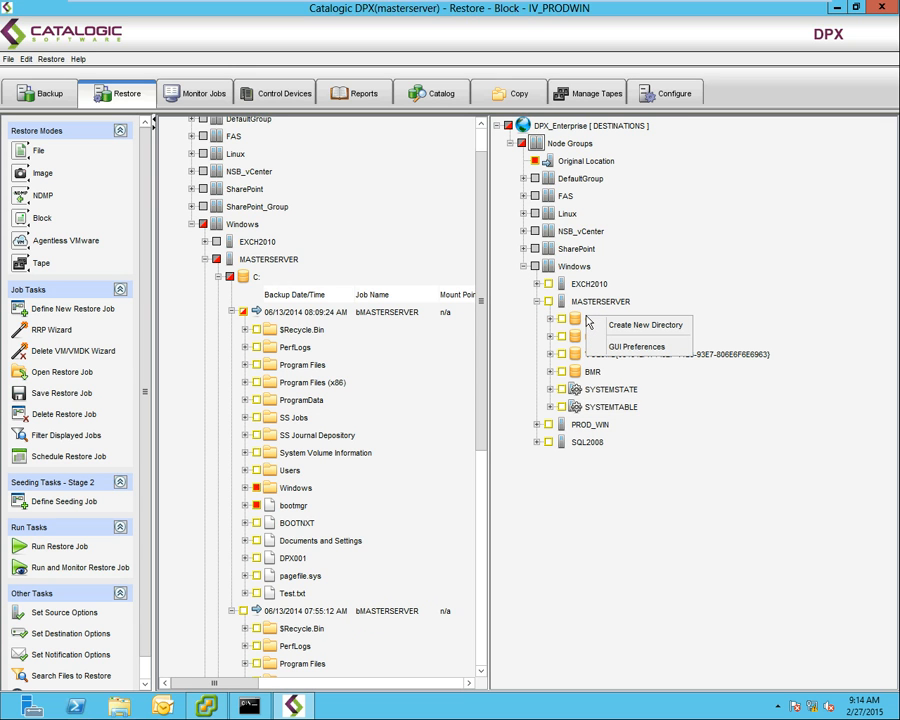
{"action": "left_click", "coordinate": [545, 591]}
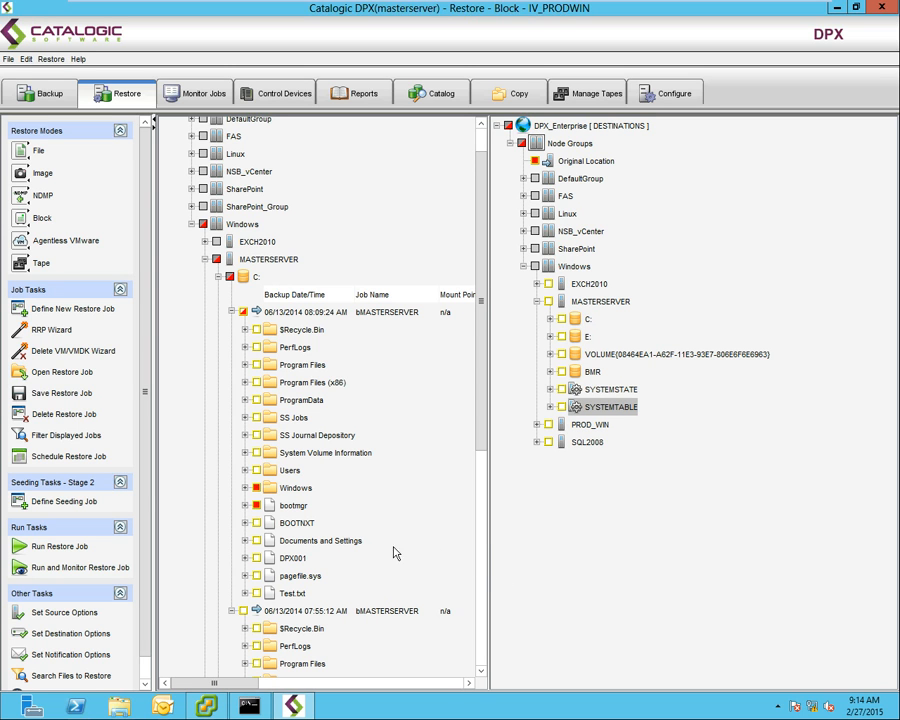
- Deselect bootmgr and the Windows folder, and collapse both C: backup instances
{"action": "left_click", "coordinate": [297, 507]}
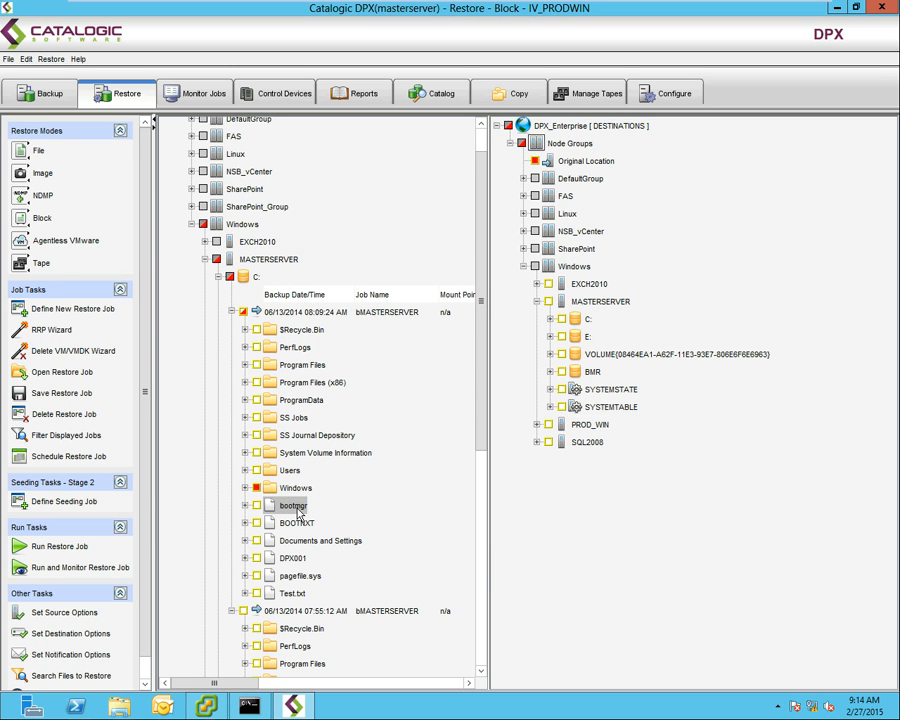
{"action": "left_click", "coordinate": [296, 492]}
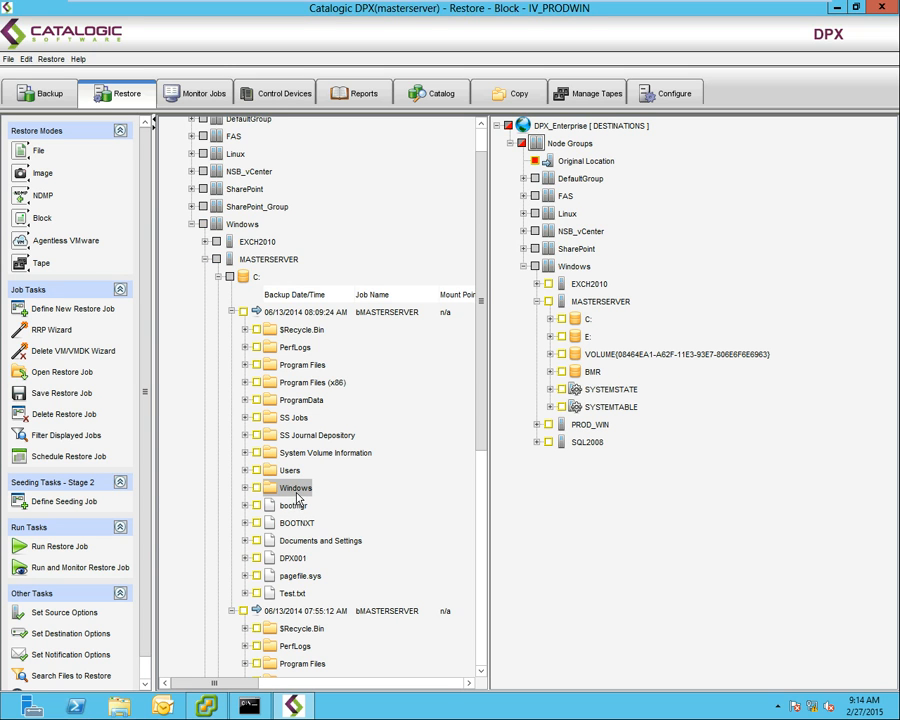
{"action": "left_click", "coordinate": [232, 612]}
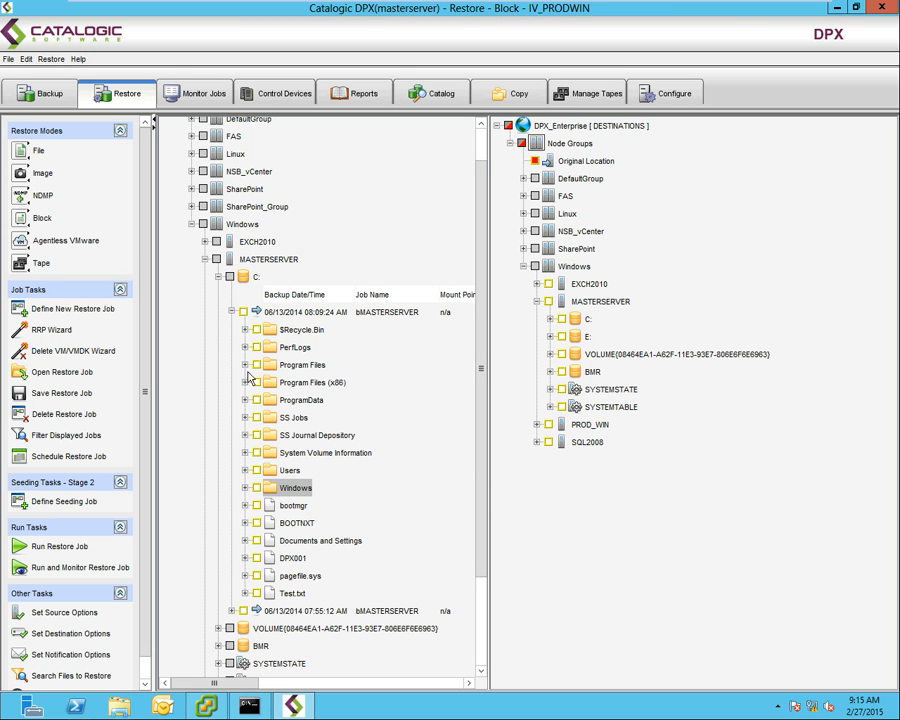
{"action": "left_click", "coordinate": [232, 313]}
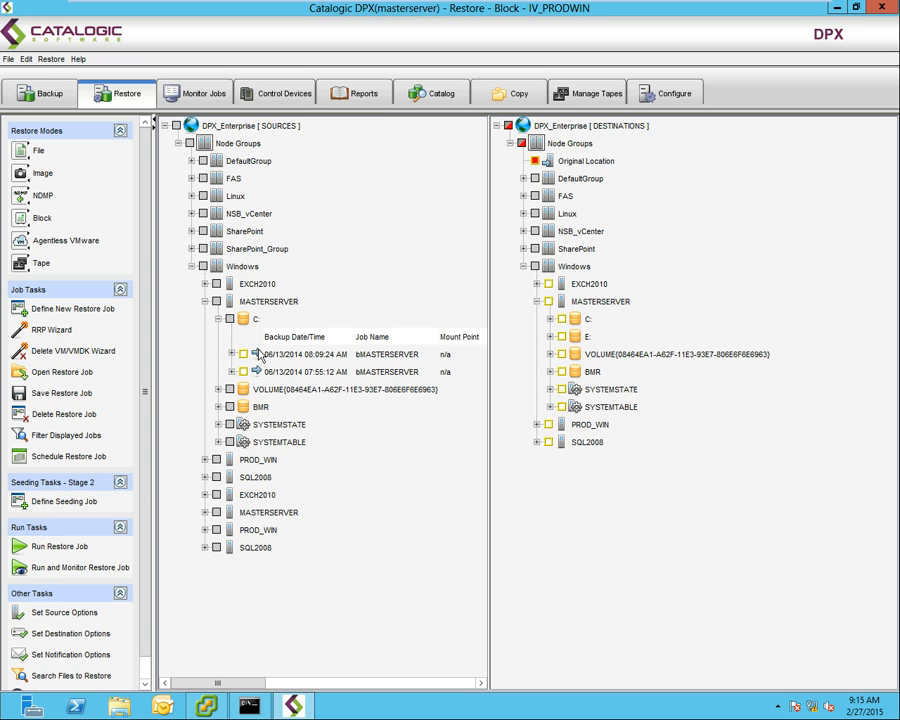
- Map the 06/13/2014 08:09:24 AM backup of C: through Instant Access to mount point K: on node MASTERSERVER
{"action": "left_click", "coordinate": [266, 357]}
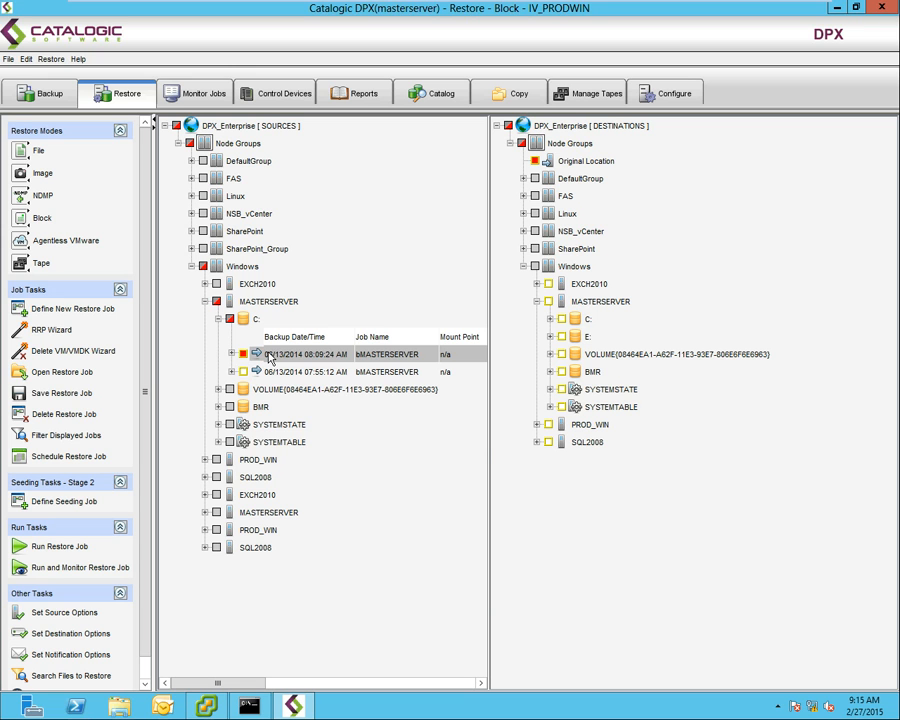
{"action": "right_click", "coordinate": [268, 357]}
{"action": "left_click", "coordinate": [292, 356]}
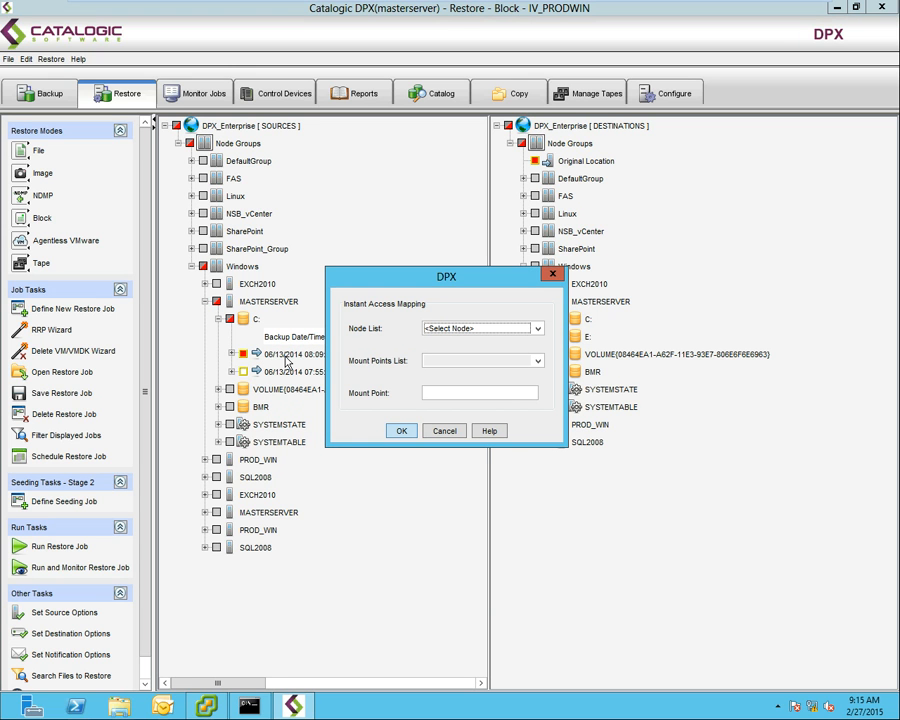
{"action": "left_click", "coordinate": [471, 335]}
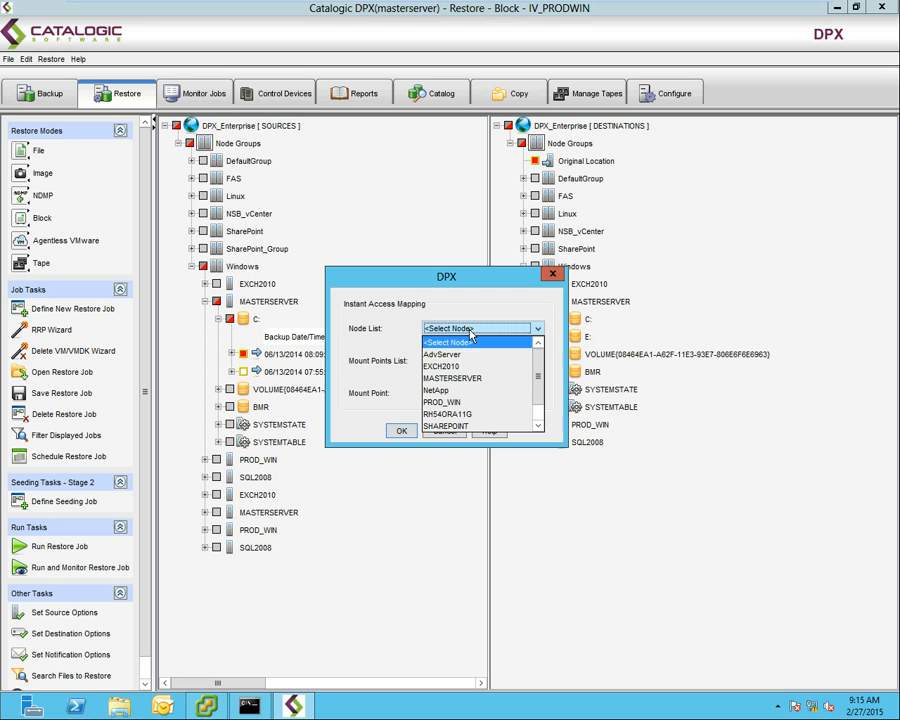
{"action": "left_click", "coordinate": [478, 379]}
{"action": "left_click", "coordinate": [536, 360]}
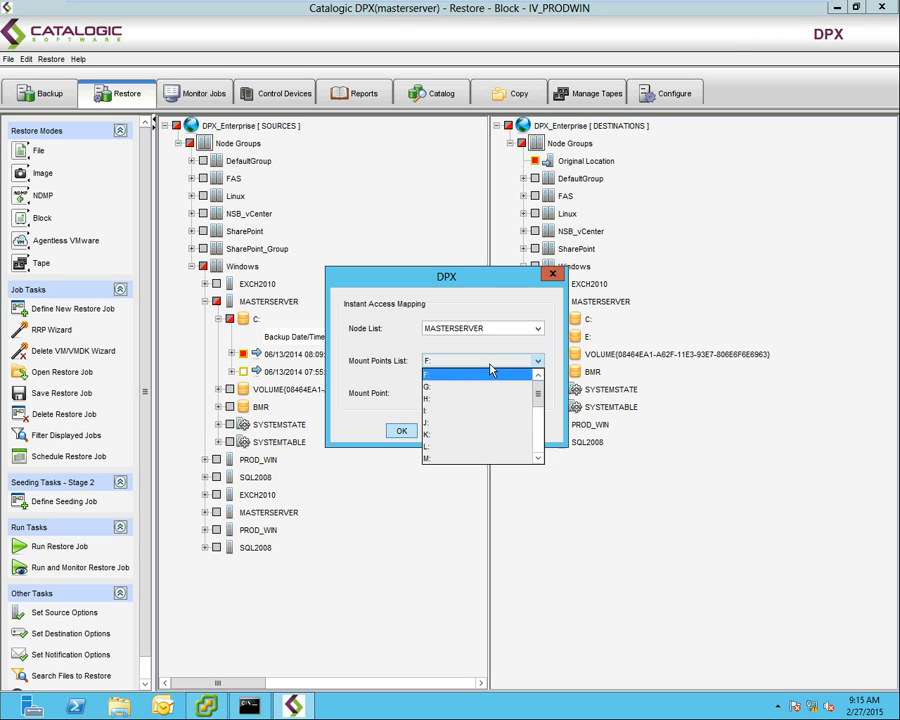
{"action": "left_click", "coordinate": [451, 434]}
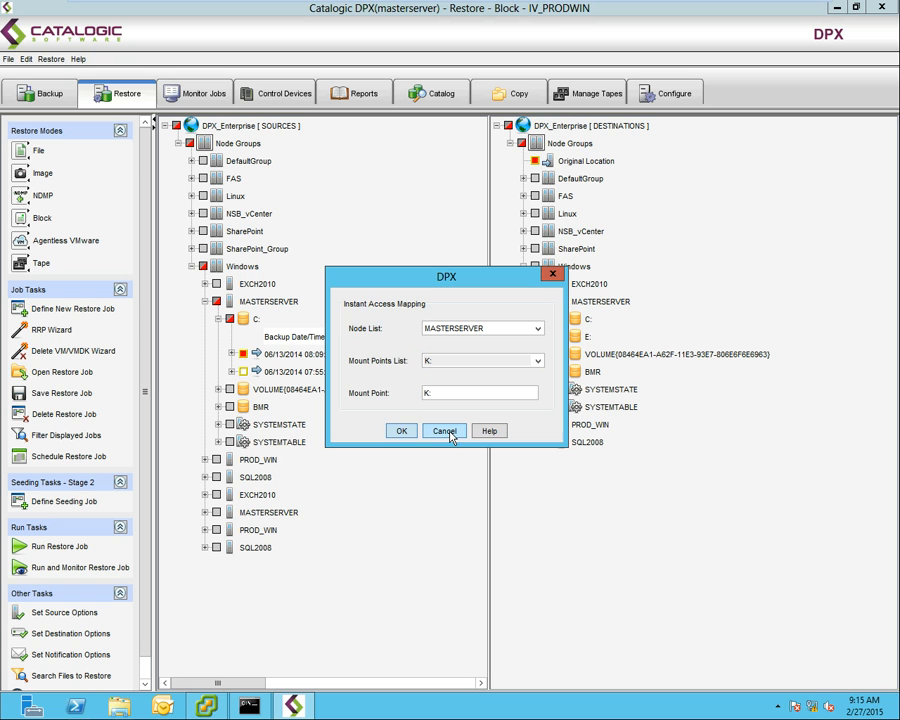
{"action": "left_click", "coordinate": [402, 434]}
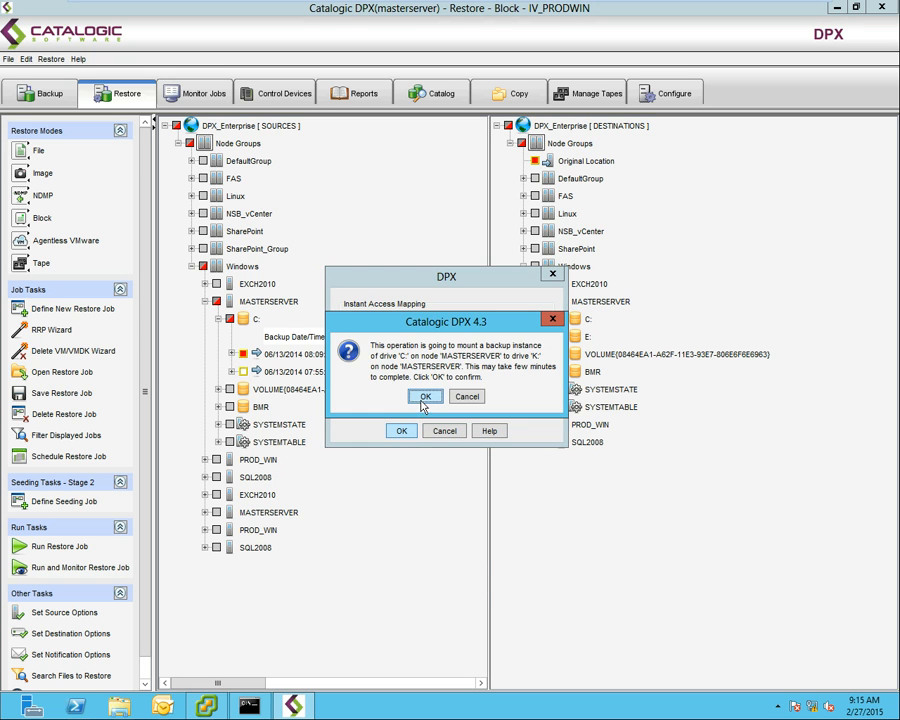
{"action": "left_click", "coordinate": [417, 394]}
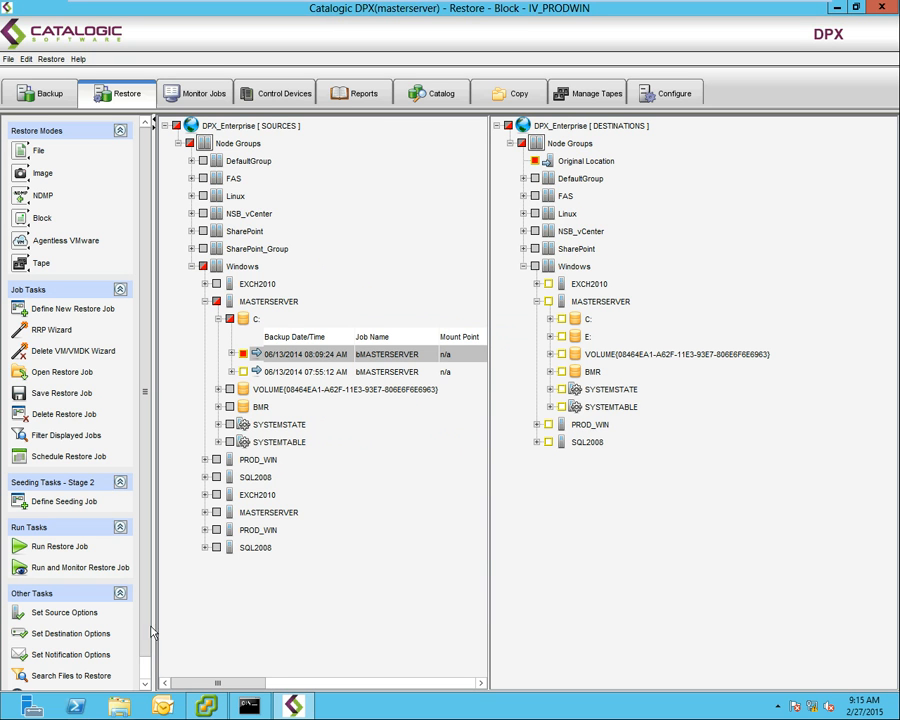
{"action": "left_click", "coordinate": [119, 706]}
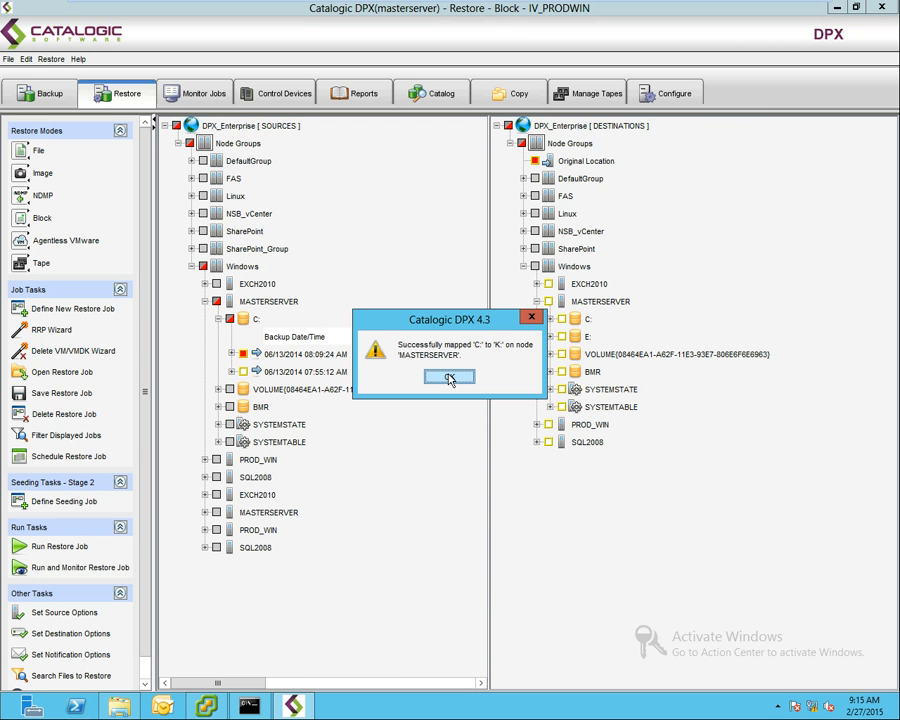
{"action": "left_click", "coordinate": [449, 379]}
- Browse the mapped drive K: in File Explorer and view the contents of Test.txt, closing it when read
{"action": "key", "text": "super+e"}
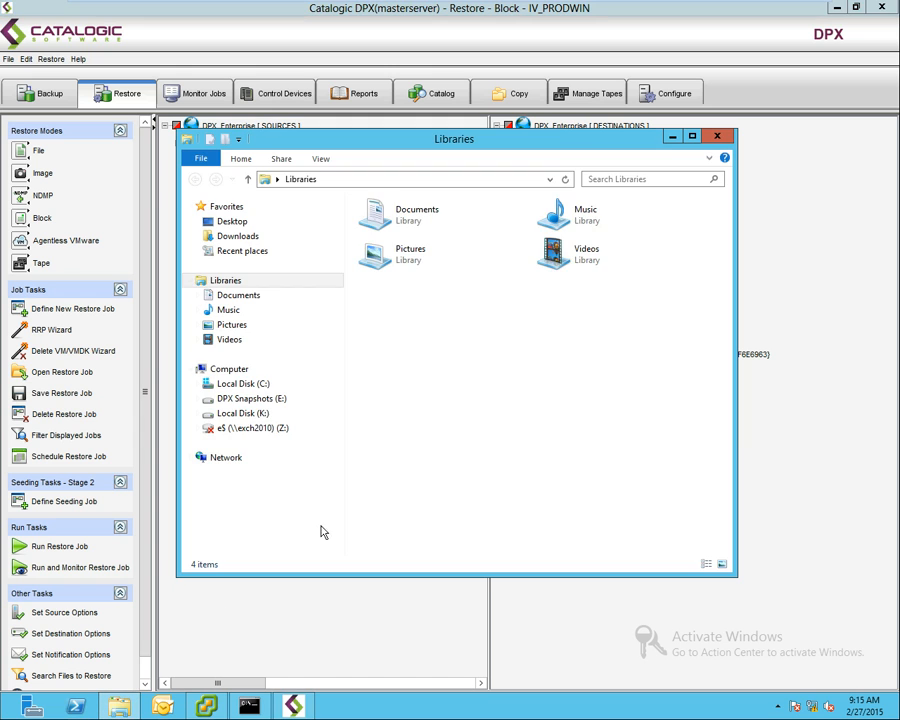
{"action": "left_click", "coordinate": [258, 413]}
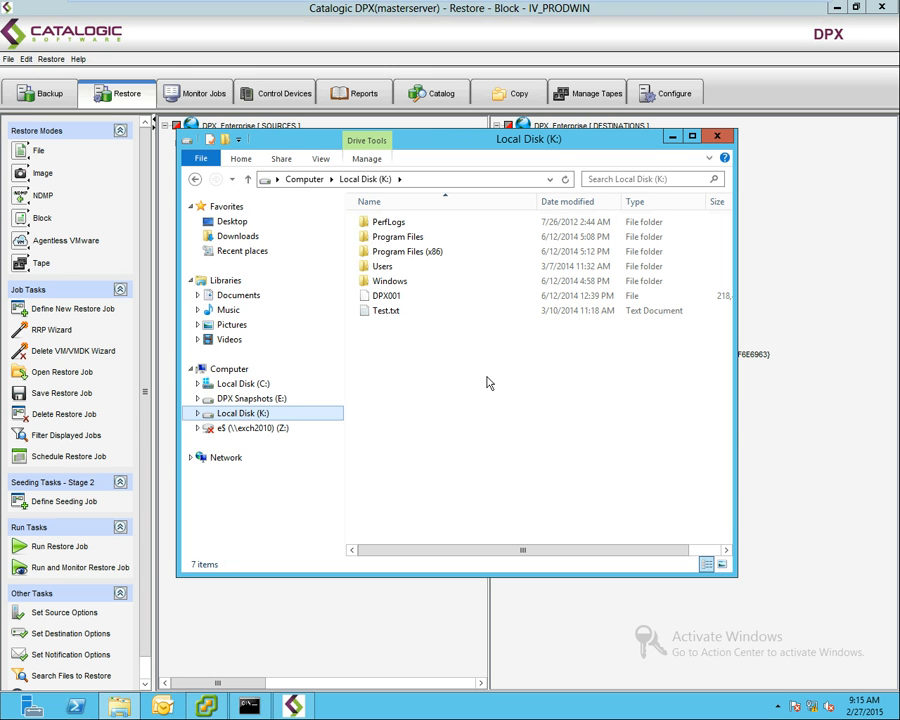
{"action": "left_click", "coordinate": [389, 316]}
{"action": "double_click", "coordinate": [443, 317]}
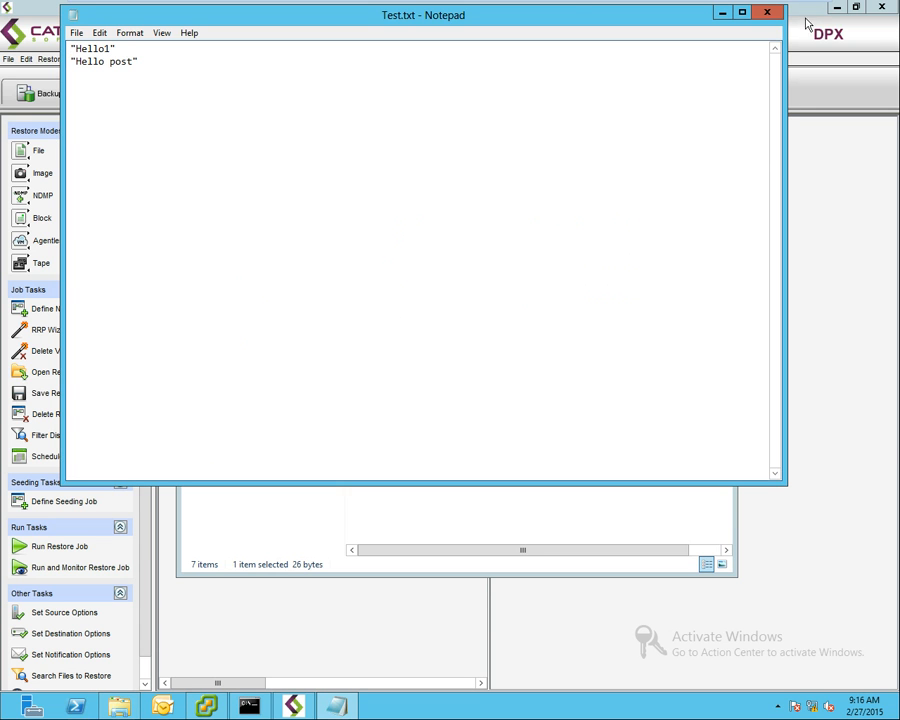
{"action": "left_click", "coordinate": [776, 14]}
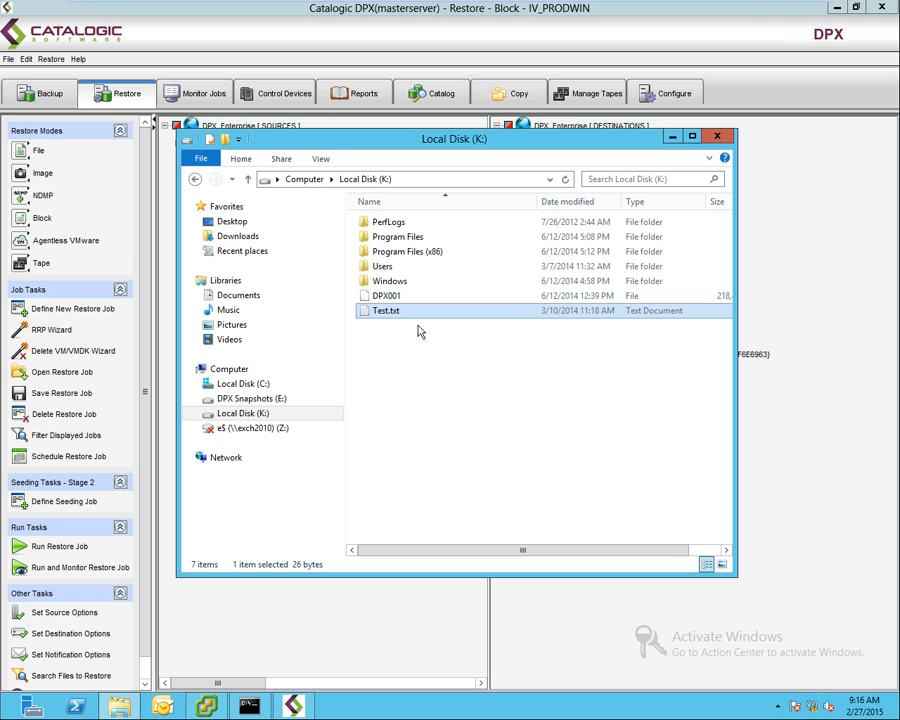
- Delete Test.txt from the mapped drive K: and close the File Explorer window
{"action": "key", "text": "Delete"}
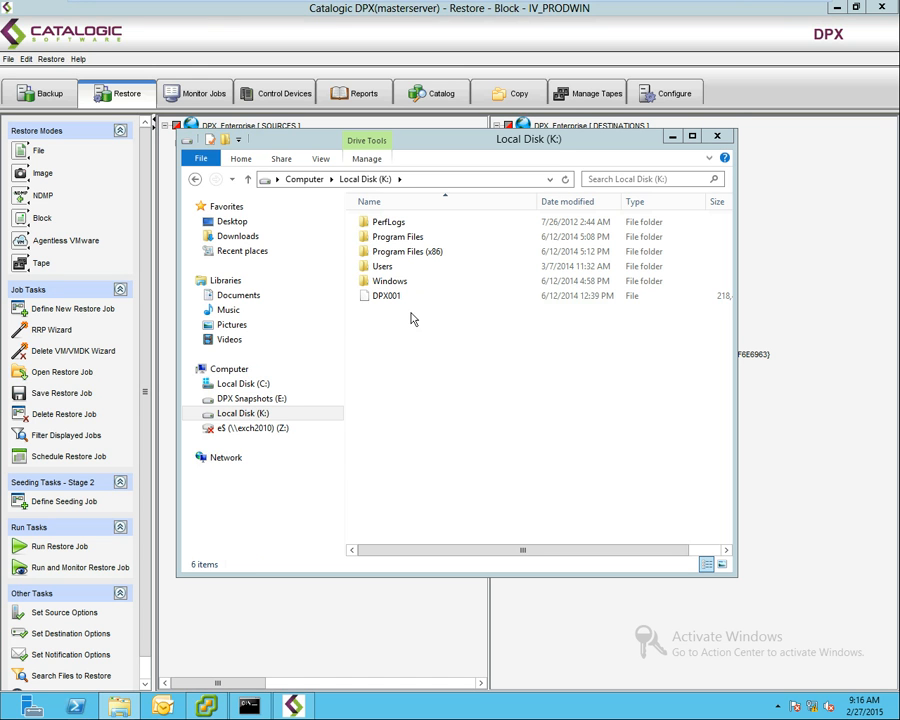
{"action": "left_click", "coordinate": [716, 137]}
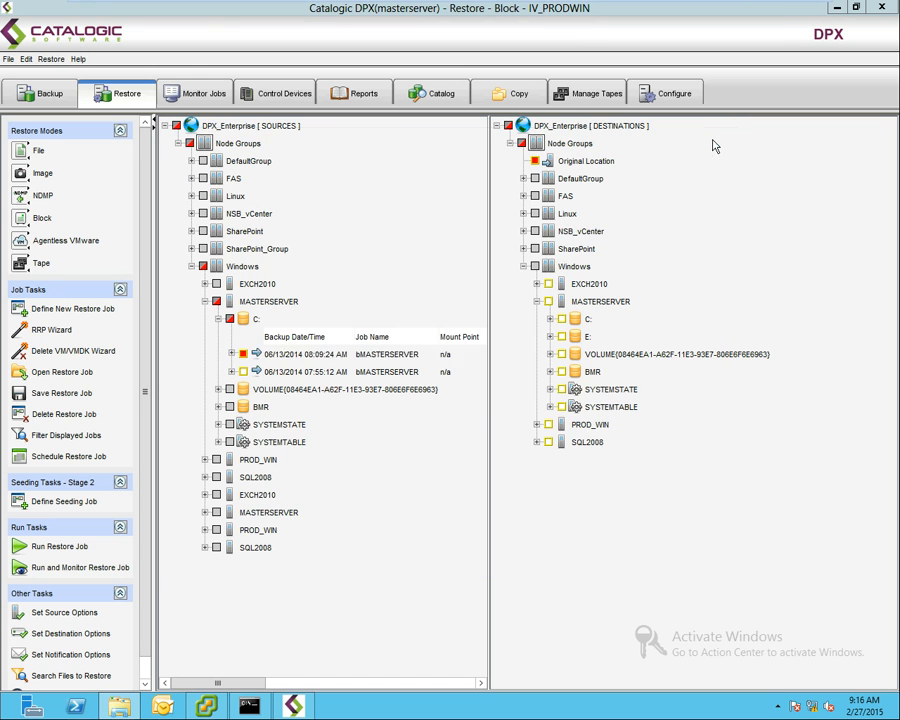
- Unmap drive K: from MASTERSERVER's mapped drives and check the drive list in File Explorer
{"action": "right_click", "coordinate": [252, 304]}
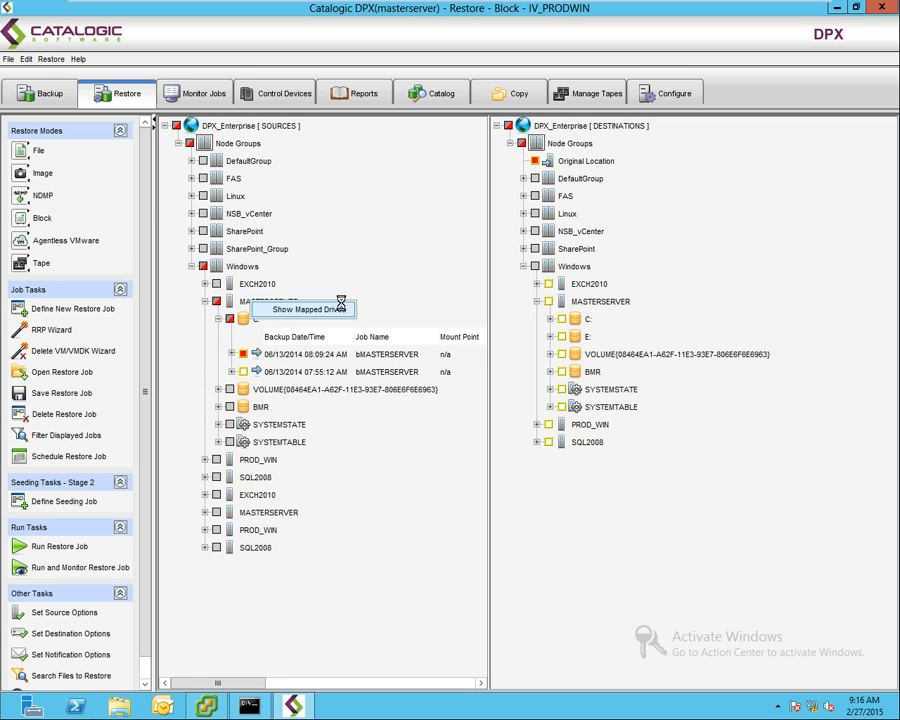
{"action": "left_click", "coordinate": [292, 309]}
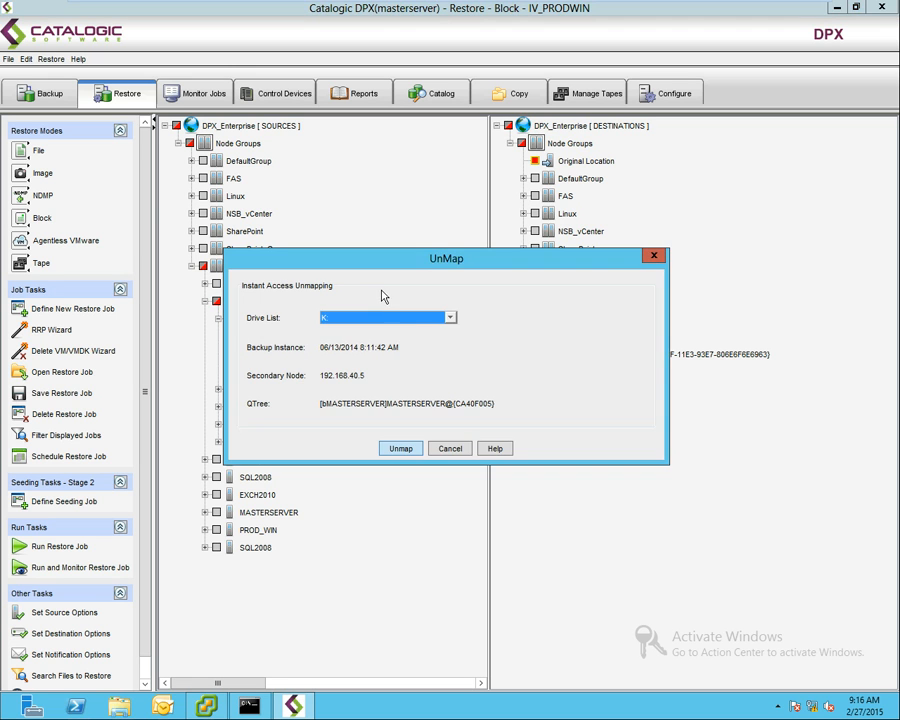
{"action": "left_click", "coordinate": [401, 449]}
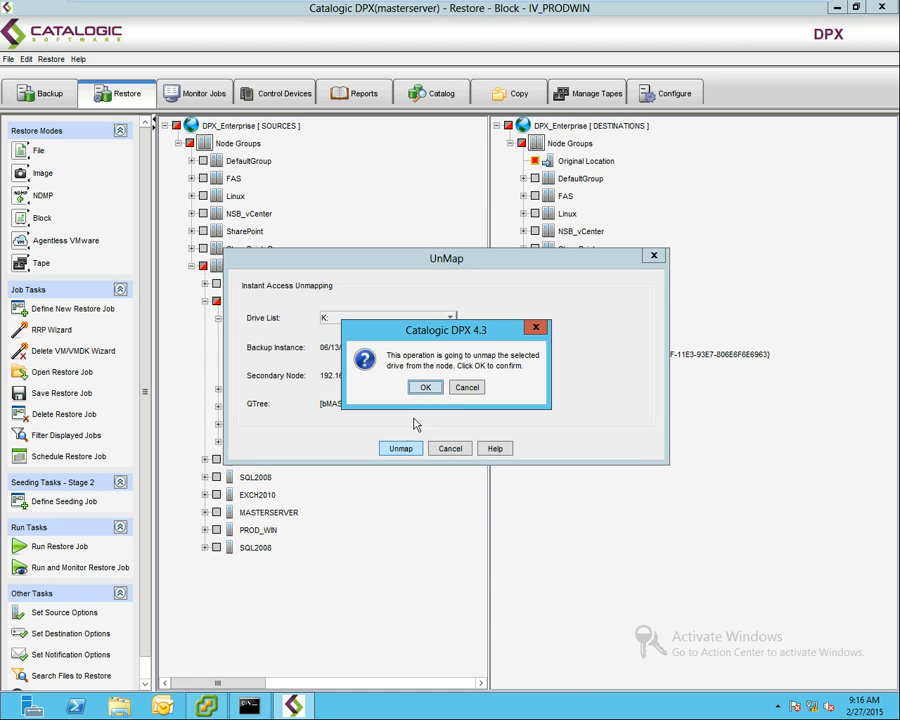
{"action": "left_click", "coordinate": [427, 388]}
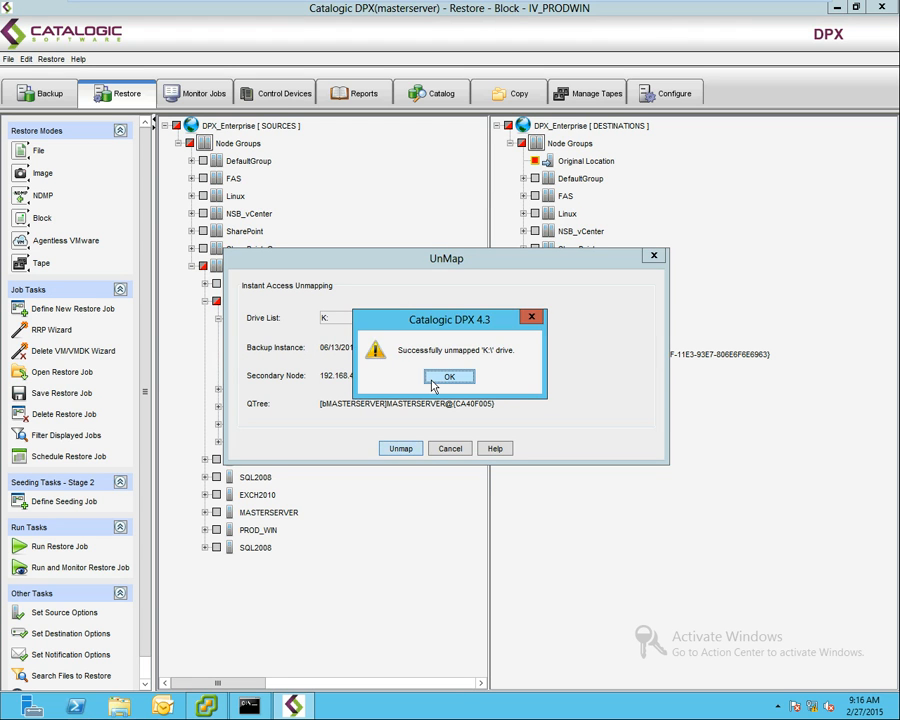
{"action": "left_click", "coordinate": [433, 380]}
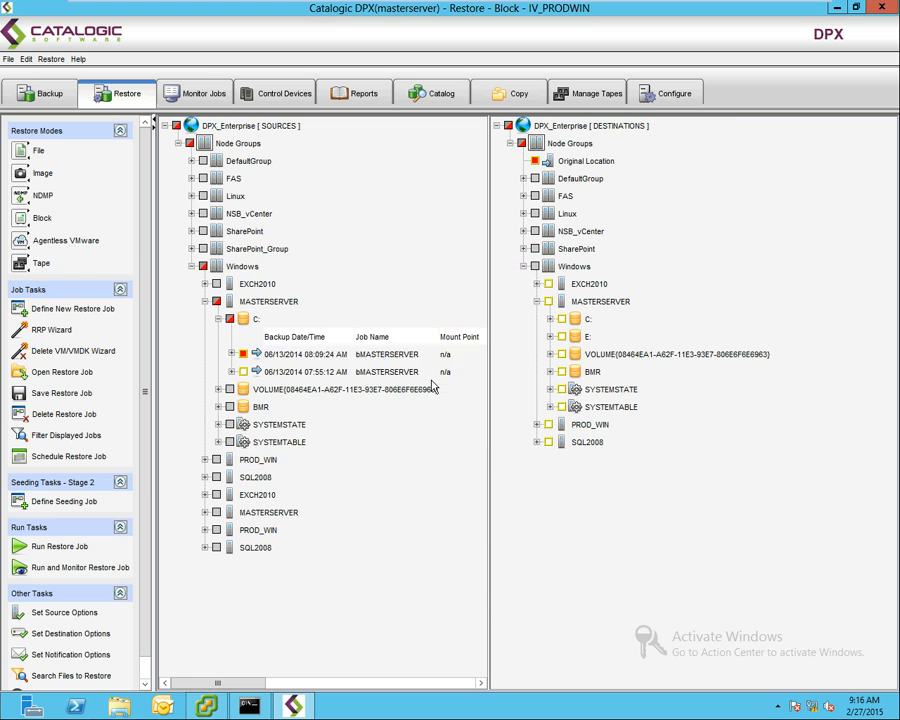
{"action": "left_click", "coordinate": [119, 706]}
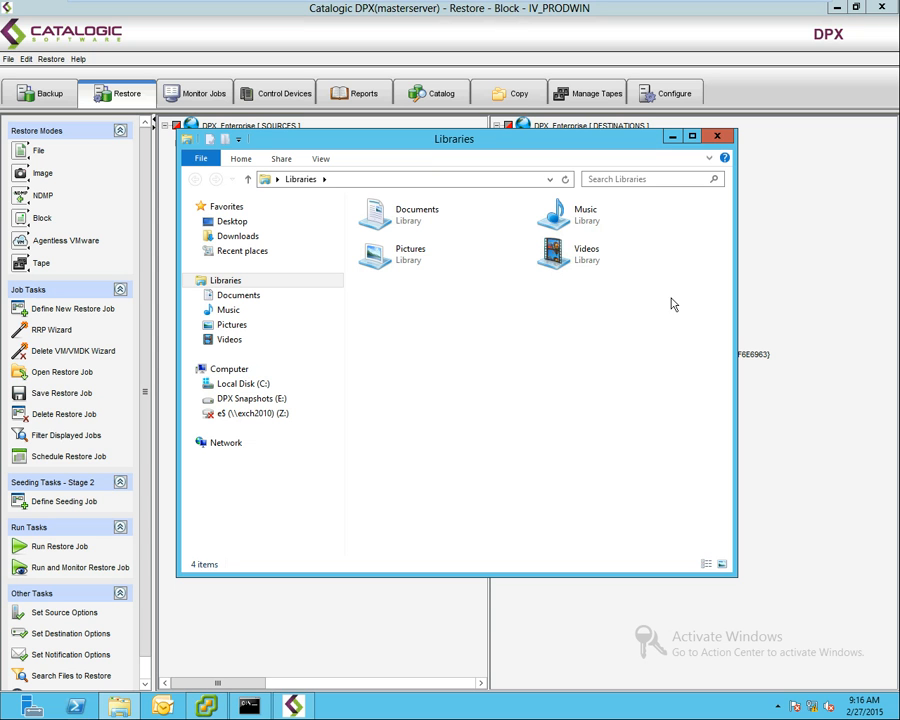
- Minimize File Explorer, deselect the C: backup, and select MASTERSERVER's BMR backup of 06/13/2014 08:09:24 AM as the restore source
{"action": "left_click", "coordinate": [672, 136]}
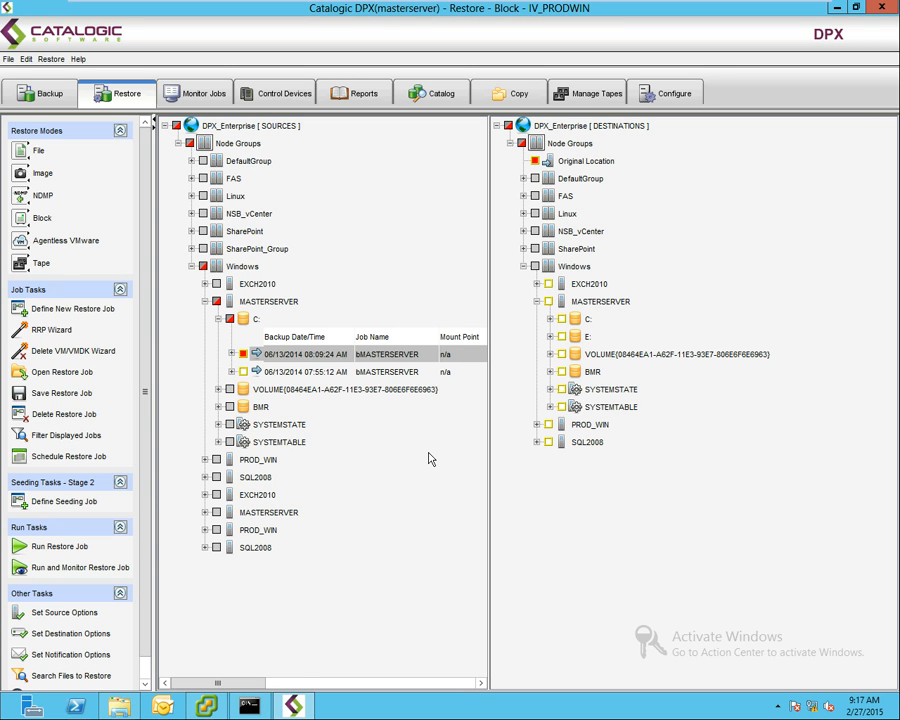
{"action": "left_click", "coordinate": [243, 354]}
{"action": "left_click", "coordinate": [217, 320]}
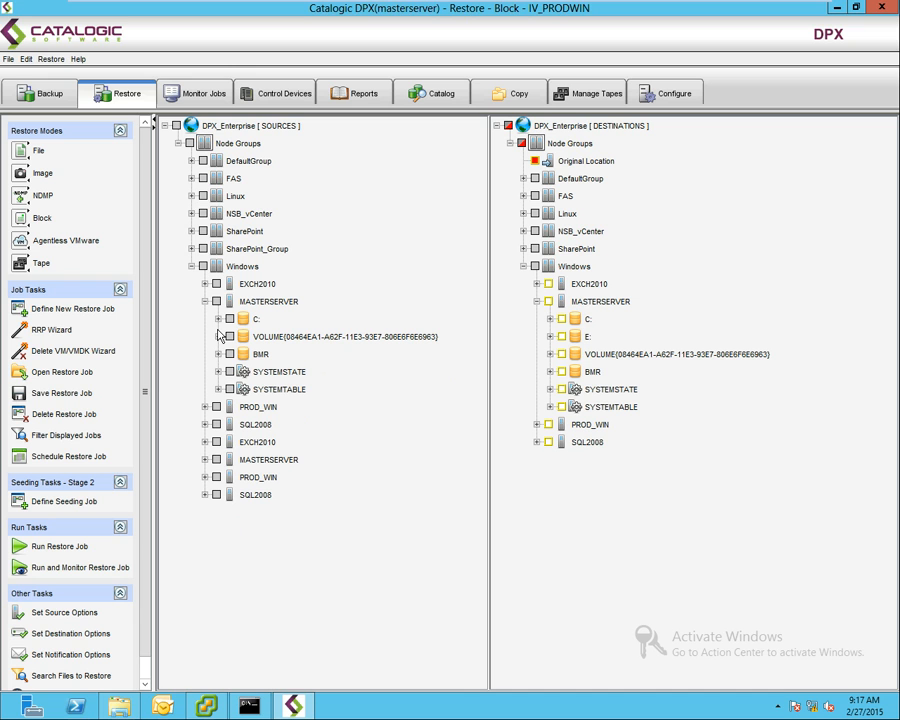
{"action": "left_click", "coordinate": [218, 355]}
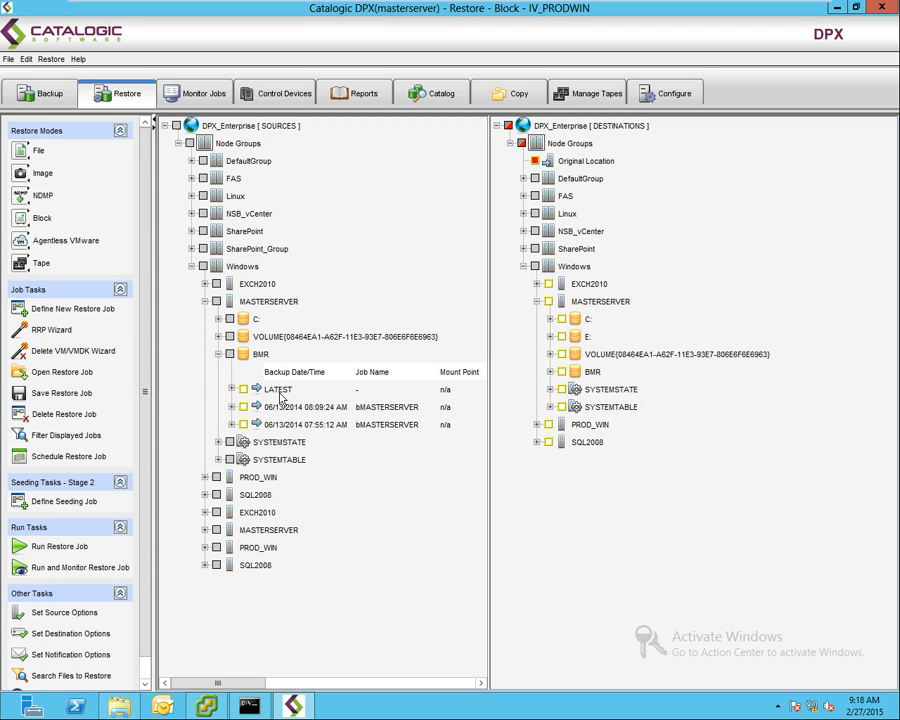
{"action": "left_click", "coordinate": [283, 410]}
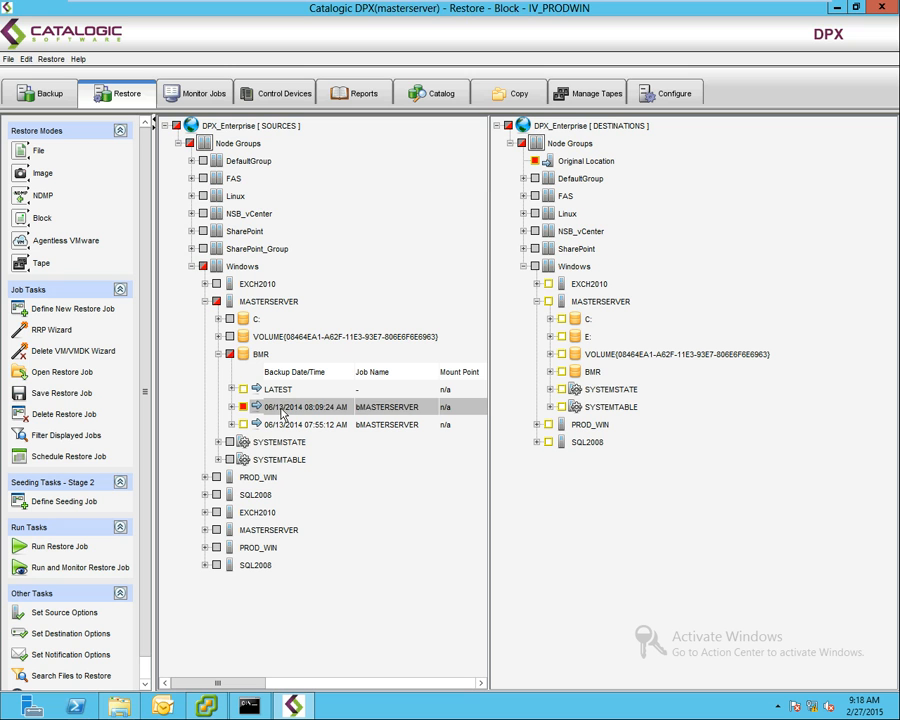
- Virtualize the selected BMR backup and edit the virtual machine details, choosing Instant Virtualization as the virtualization type for IV_MASTER
{"action": "right_click", "coordinate": [283, 413]}
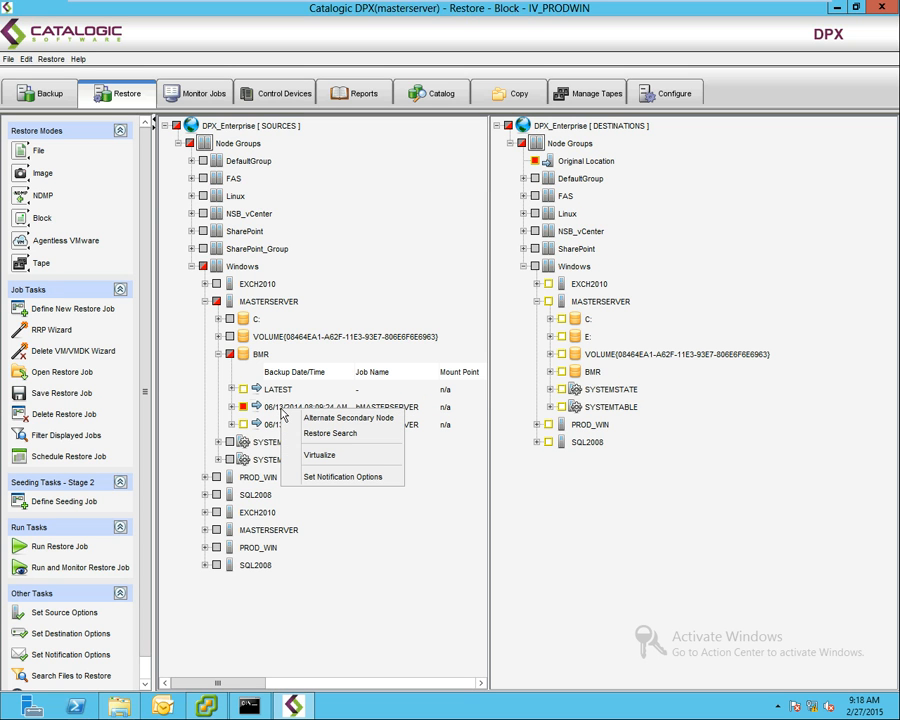
{"action": "left_click", "coordinate": [331, 456]}
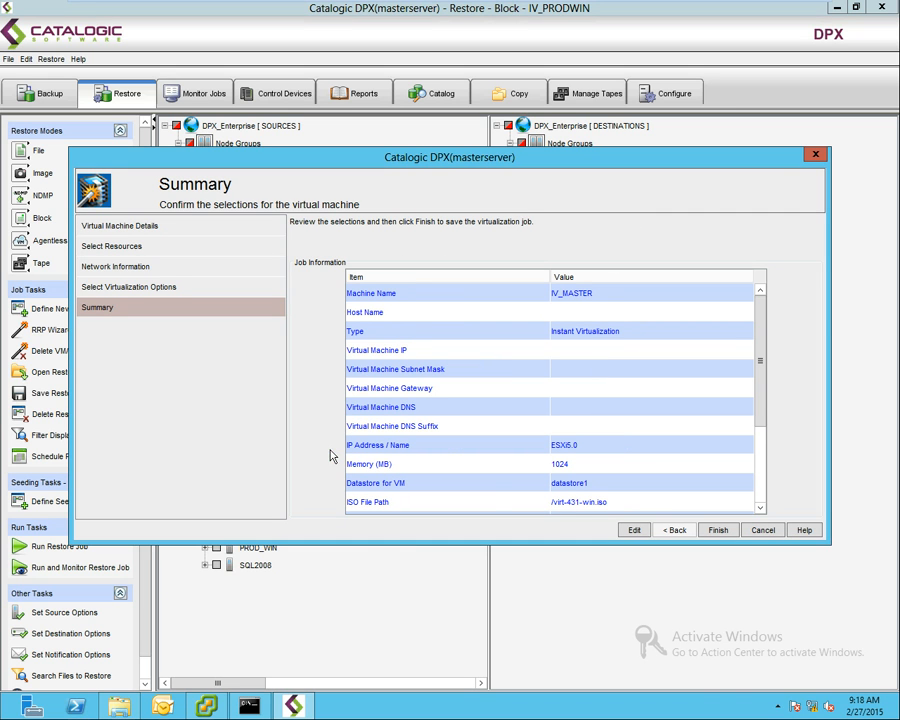
{"action": "left_click", "coordinate": [645, 530]}
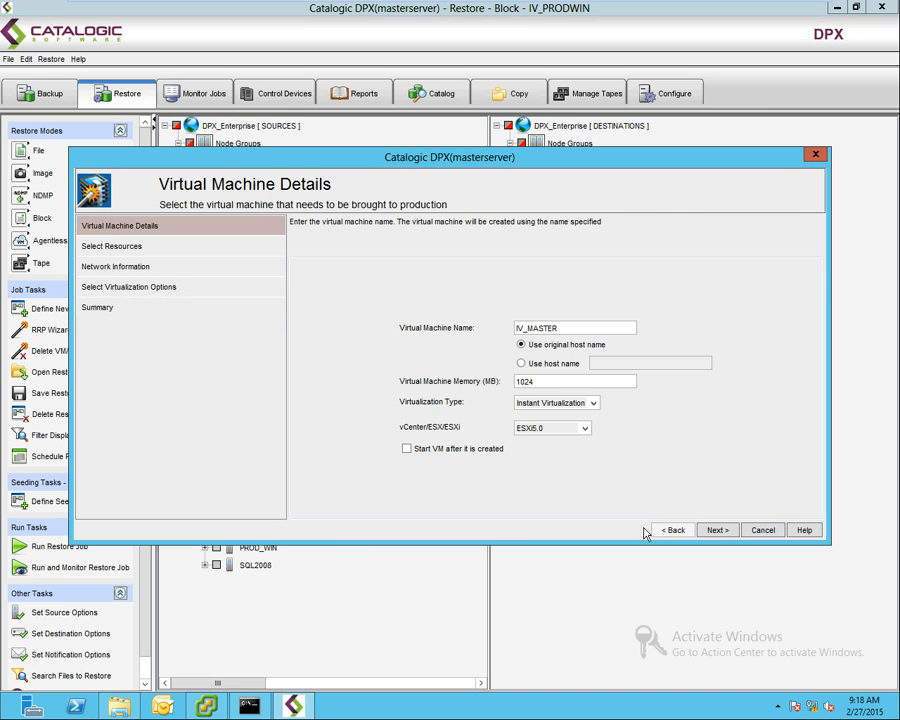
{"action": "left_click", "coordinate": [571, 405]}
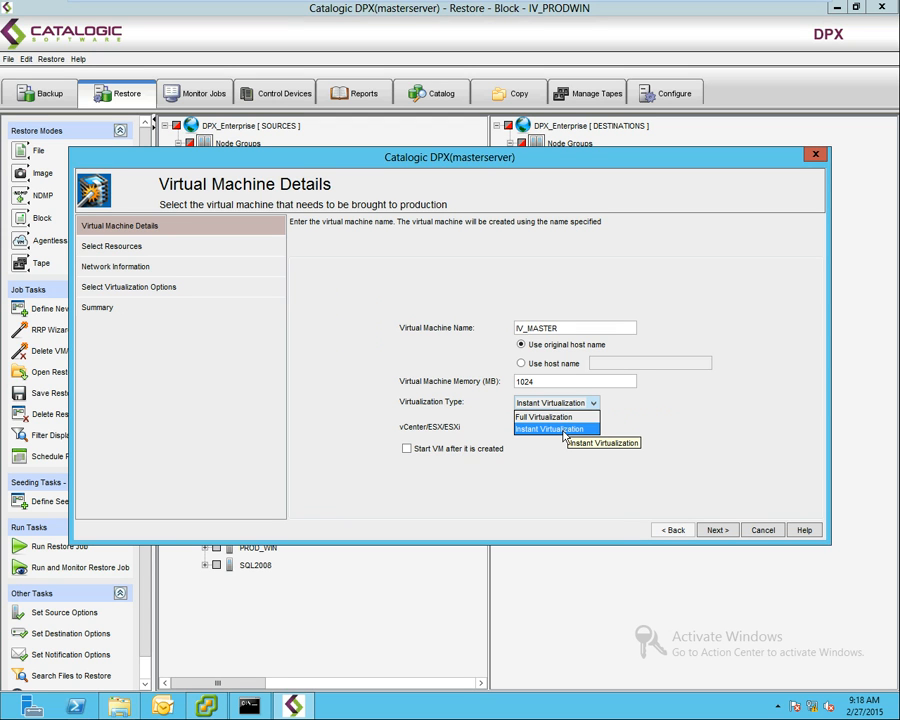
{"action": "left_click", "coordinate": [563, 430]}
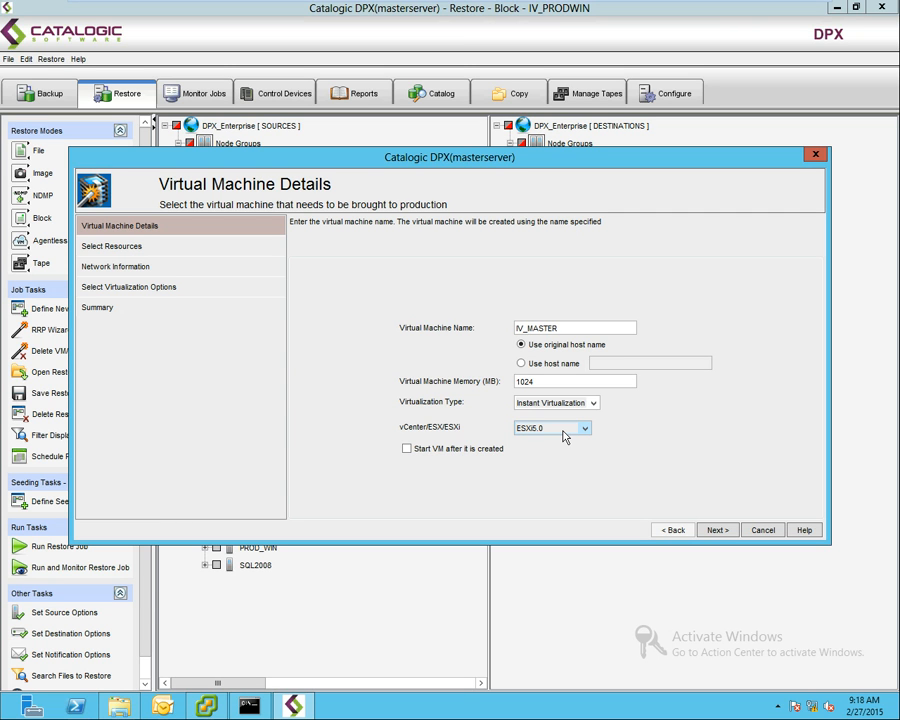
- Accept the ESXi resources, dynamic (DHCP) networking and the datastore1 ISO location /virt-431-win.iso, and review the virtualization summary
{"action": "left_click", "coordinate": [717, 531]}
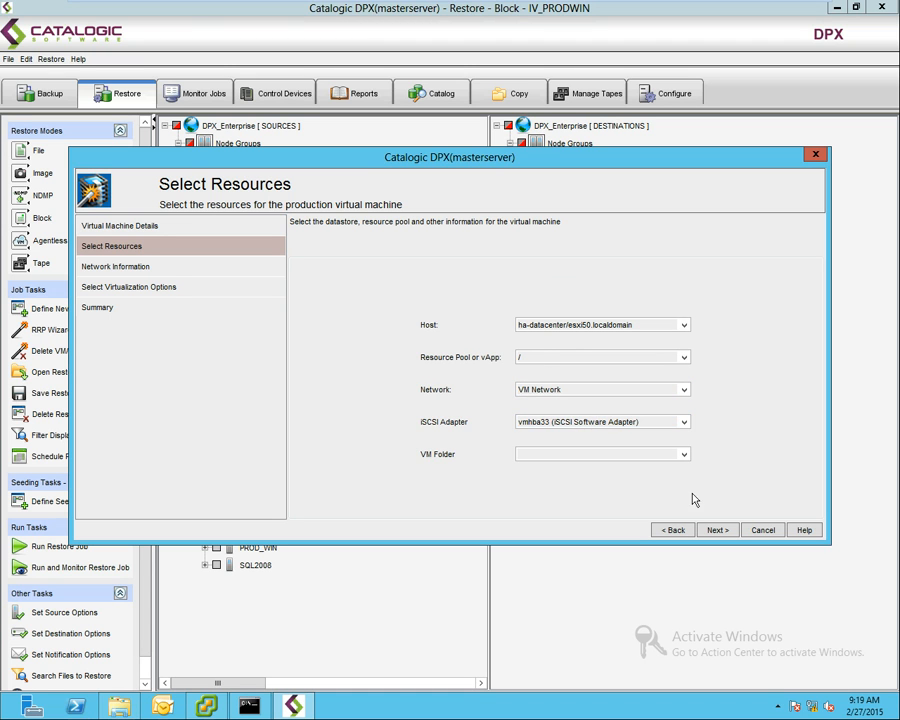
{"action": "left_click", "coordinate": [718, 530]}
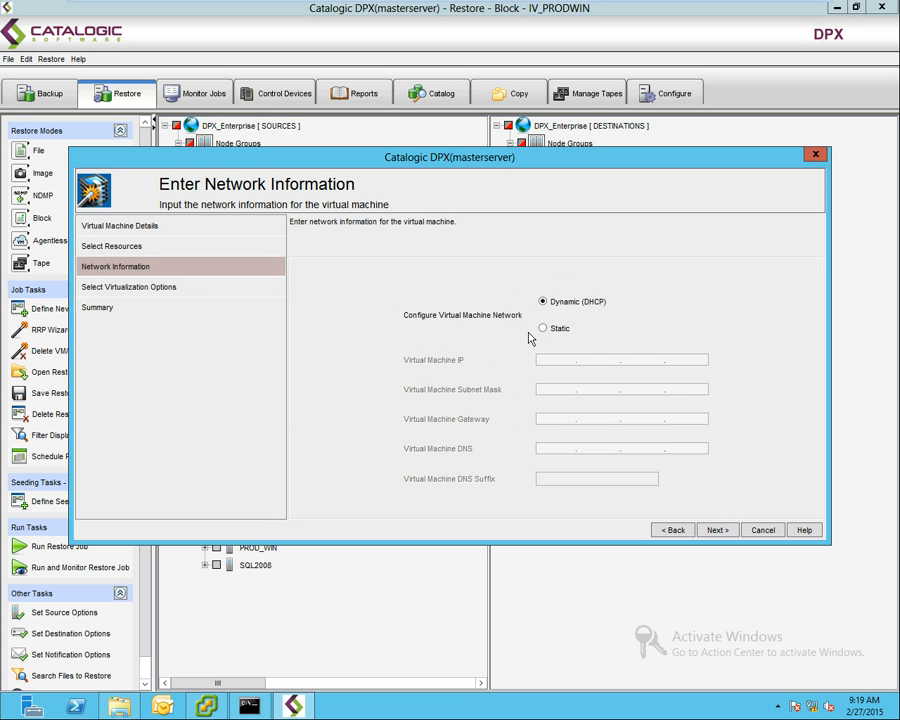
{"action": "left_click", "coordinate": [718, 530]}
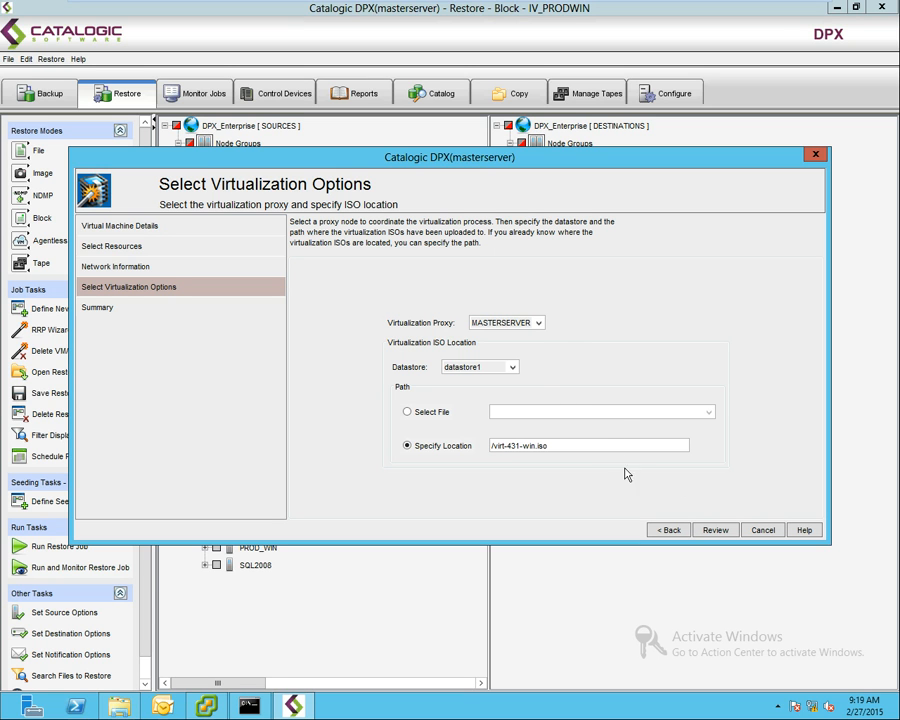
{"action": "left_click", "coordinate": [714, 531]}
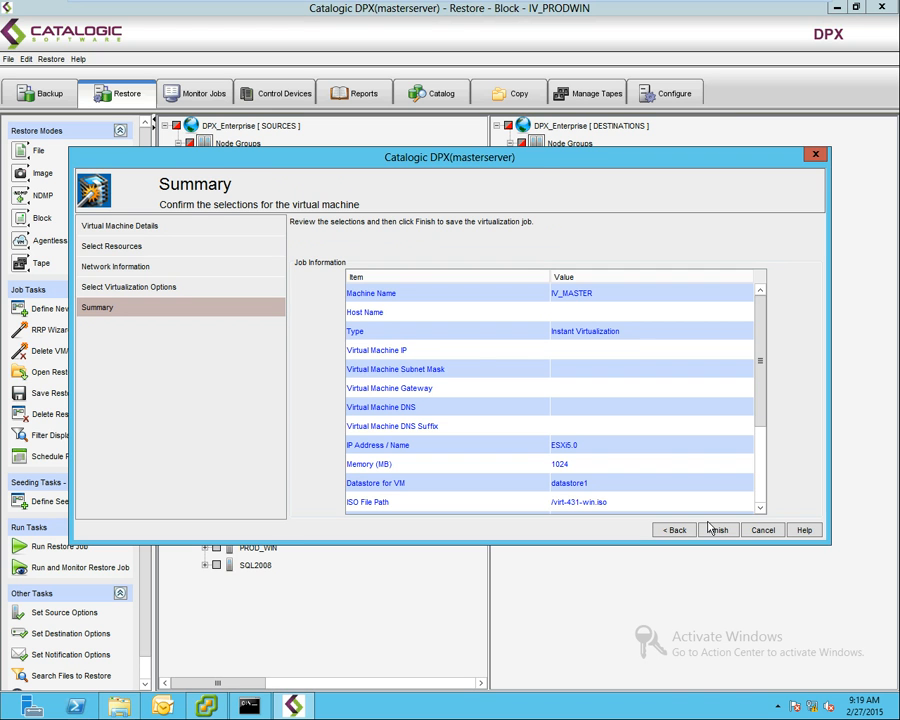
- Finish the virtualization setup, save it as IV_PRODWIN in SS_DEFAULT by replacing the existing job, and run the job with monitoring
{"action": "left_click", "coordinate": [714, 529]}
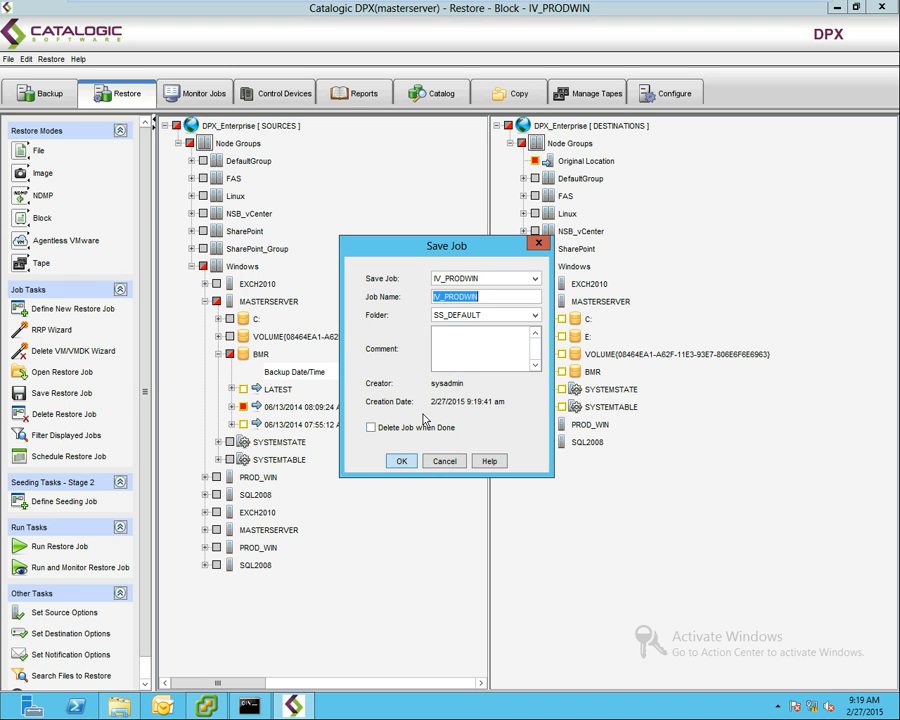
{"action": "left_click", "coordinate": [405, 461]}
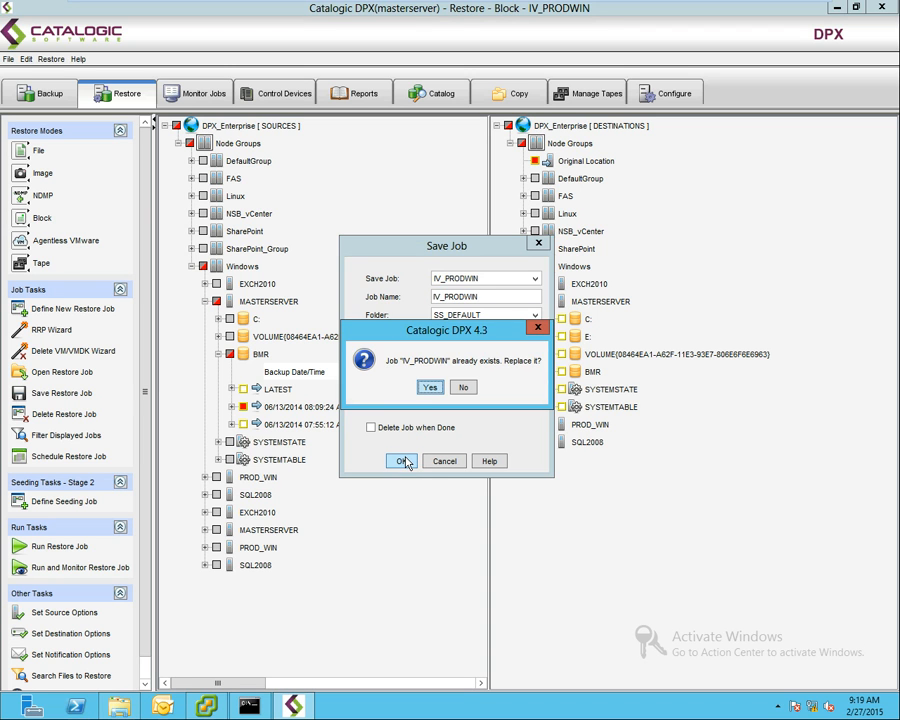
{"action": "left_click", "coordinate": [429, 388]}
{"action": "left_click", "coordinate": [458, 375]}
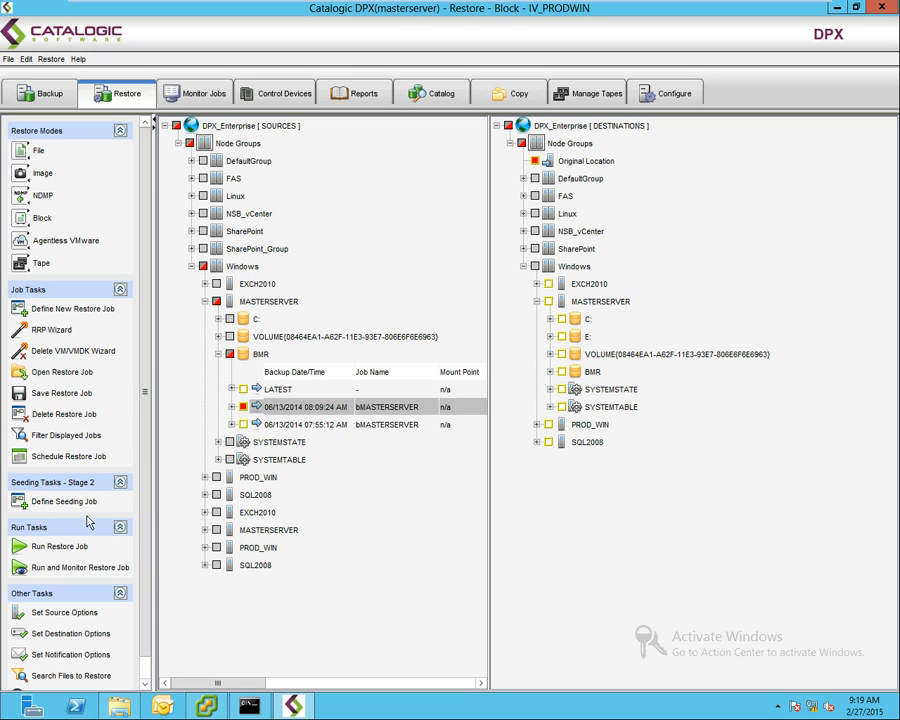
{"action": "left_click", "coordinate": [56, 566]}
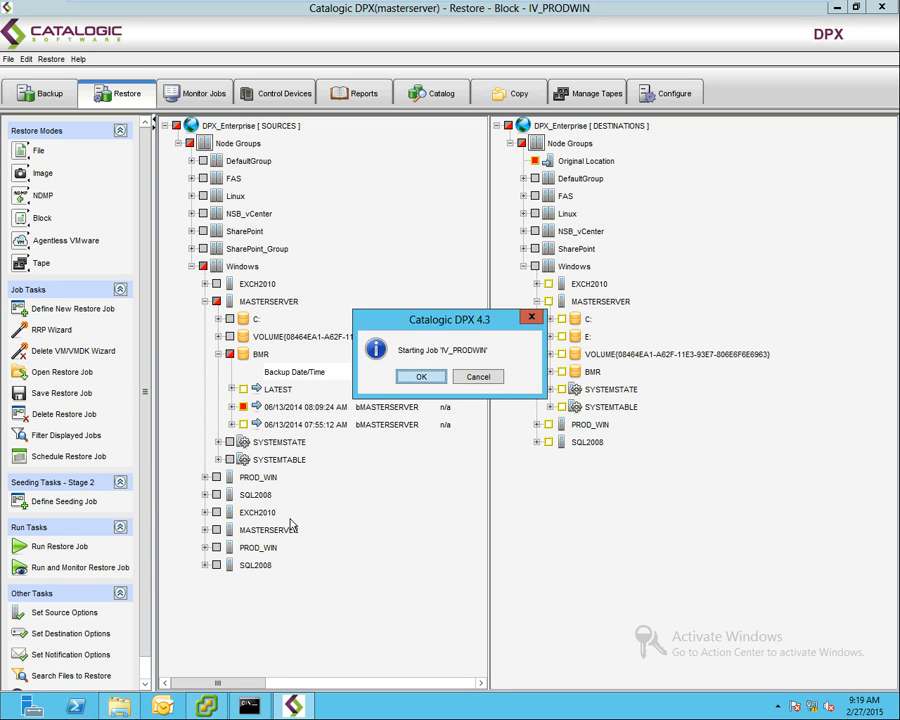
{"action": "left_click", "coordinate": [423, 386]}
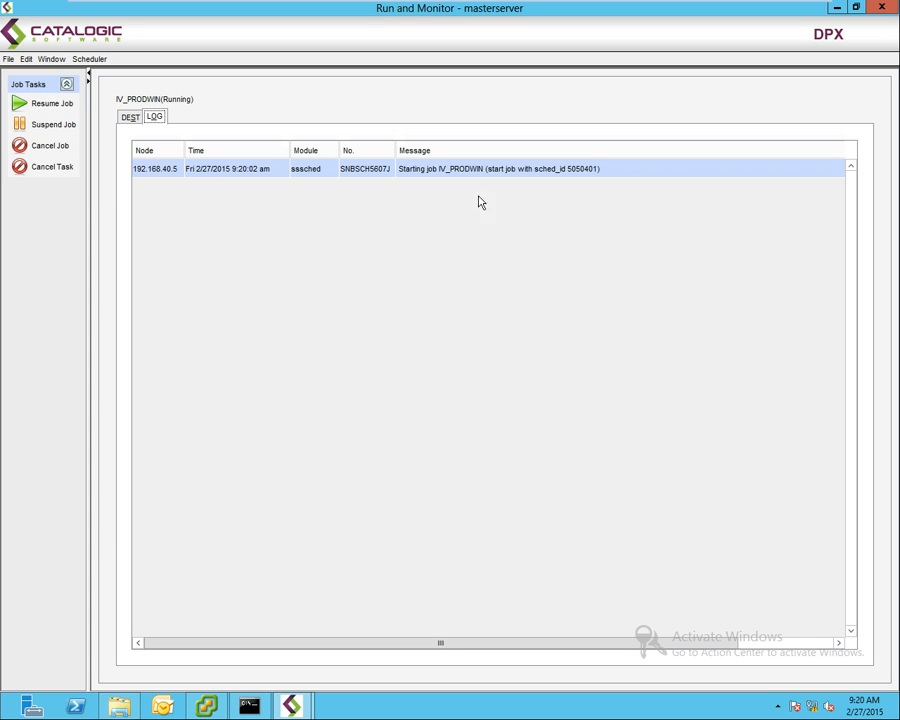
- Check the host inventory and recent tasks in vSphere Client during and after the job, returning to the IV_PRODWIN job log each time
{"action": "left_click", "coordinate": [208, 707]}
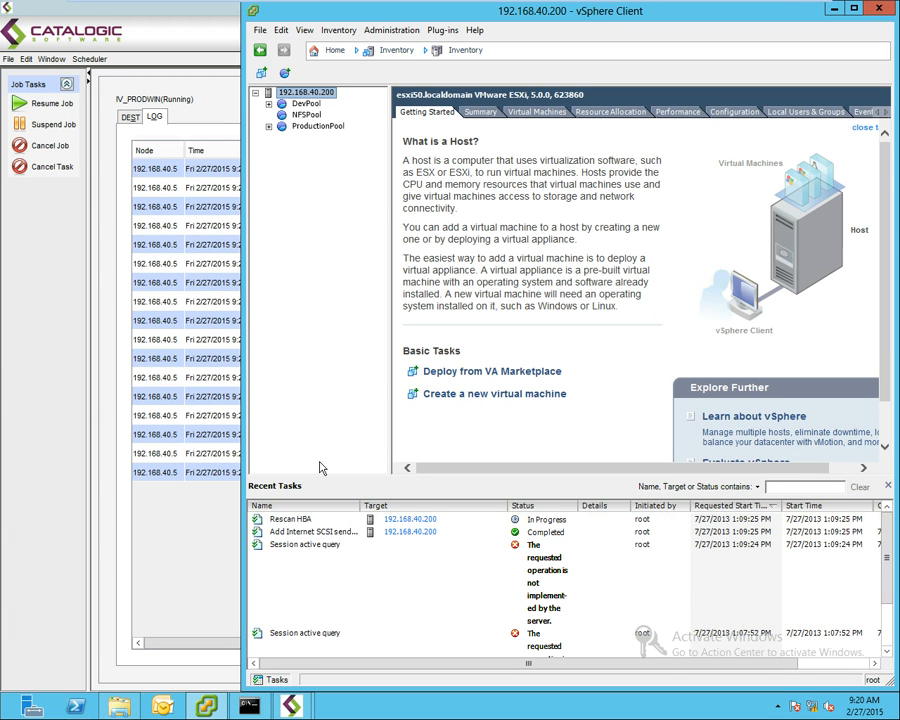
{"action": "left_click", "coordinate": [158, 371]}
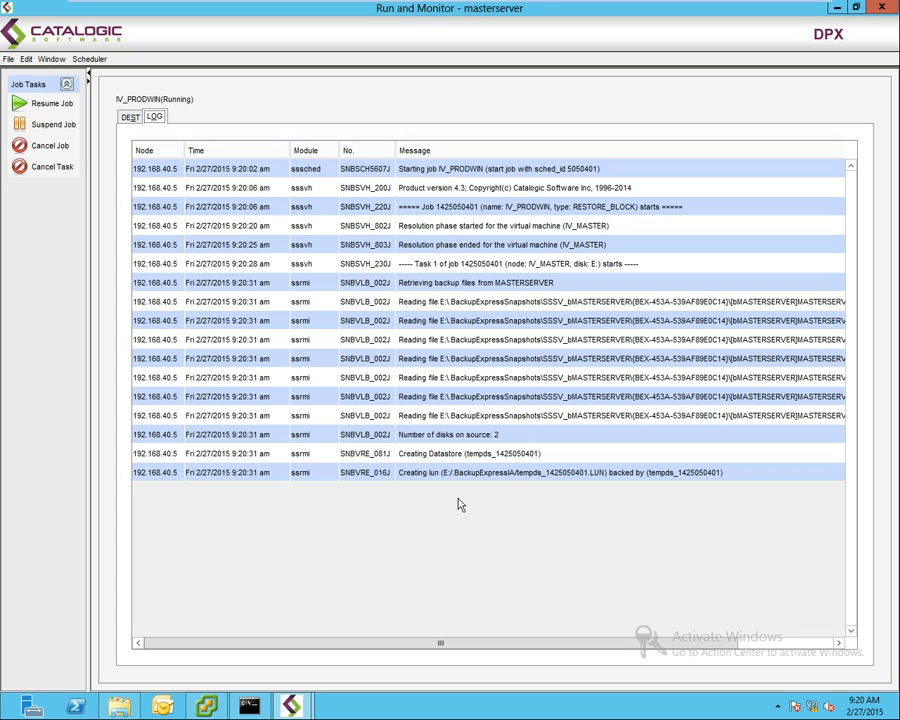
{"action": "left_click", "coordinate": [206, 706]}
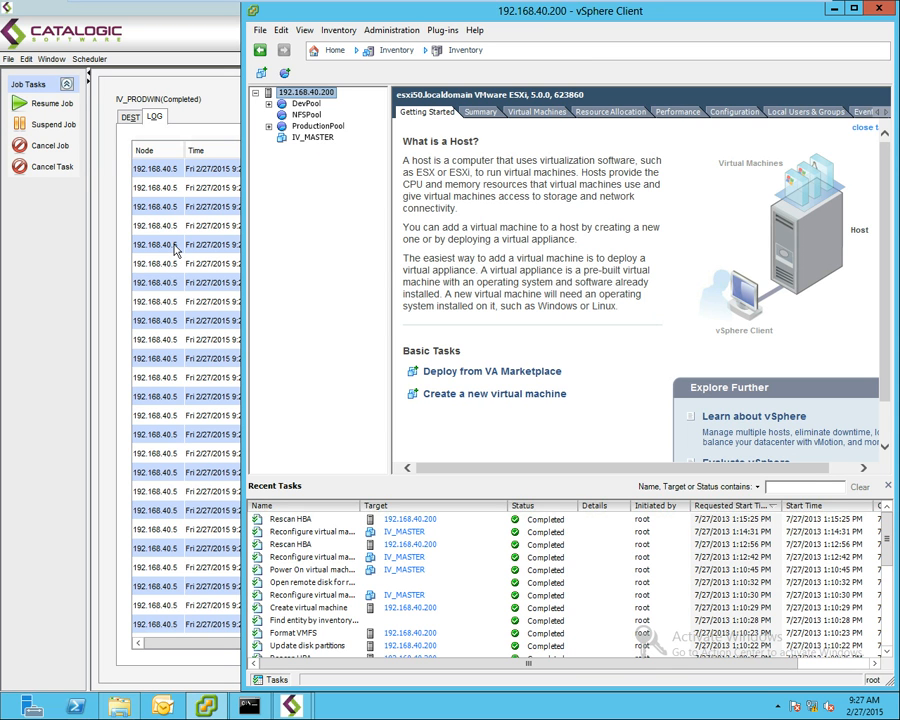
{"action": "left_click", "coordinate": [96, 188]}
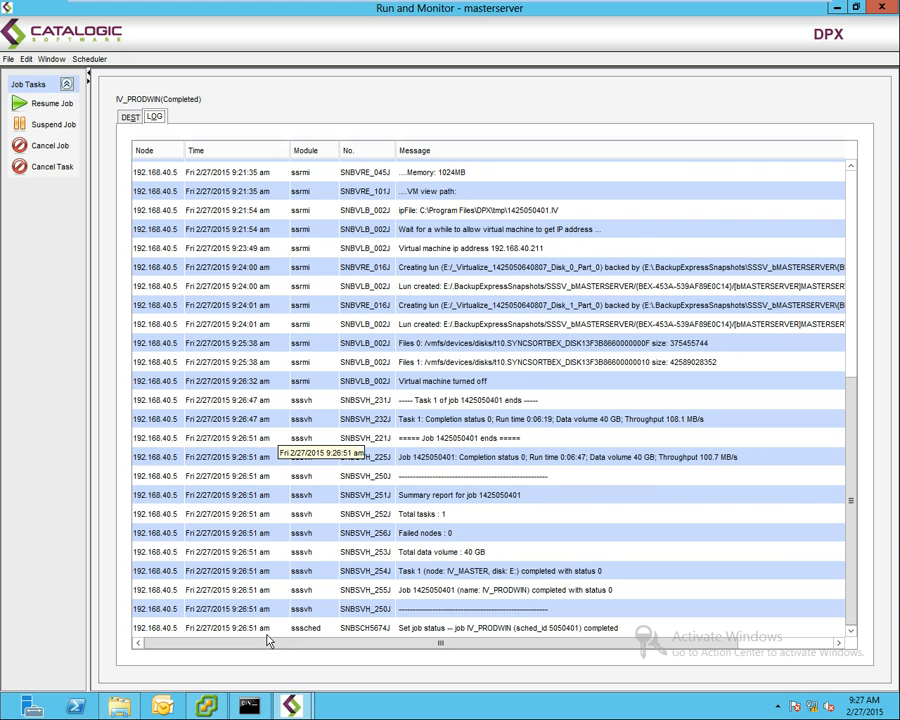
- Switch to vSphere Client and examine the settings of IV_MASTER's Hard disk 1 and Hard disk 2, closing the properties without changes
{"action": "mouse_move", "coordinate": [206, 706]}
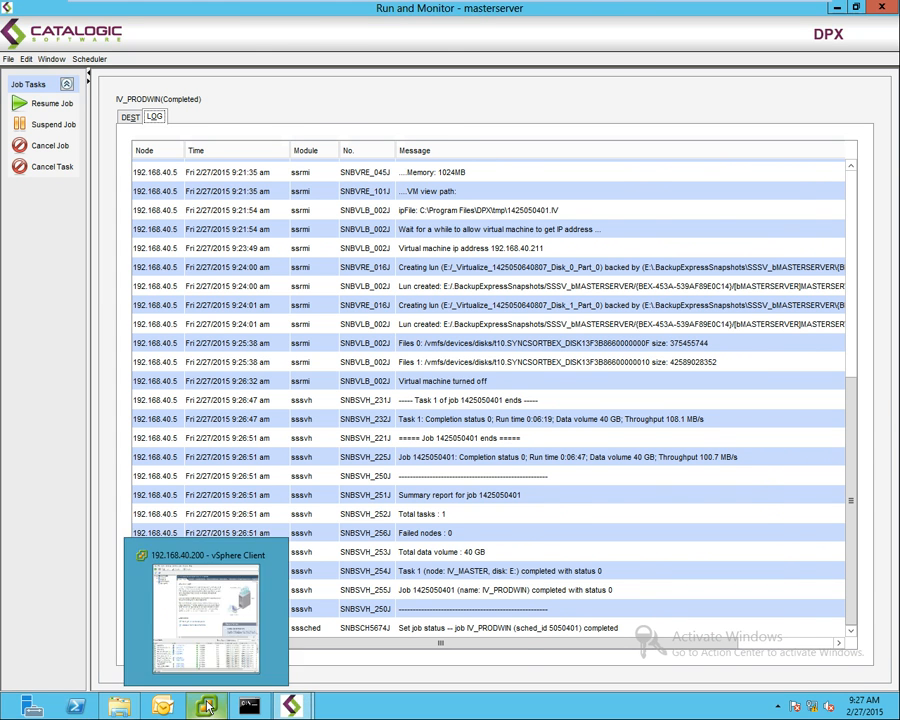
{"action": "left_click", "coordinate": [210, 612]}
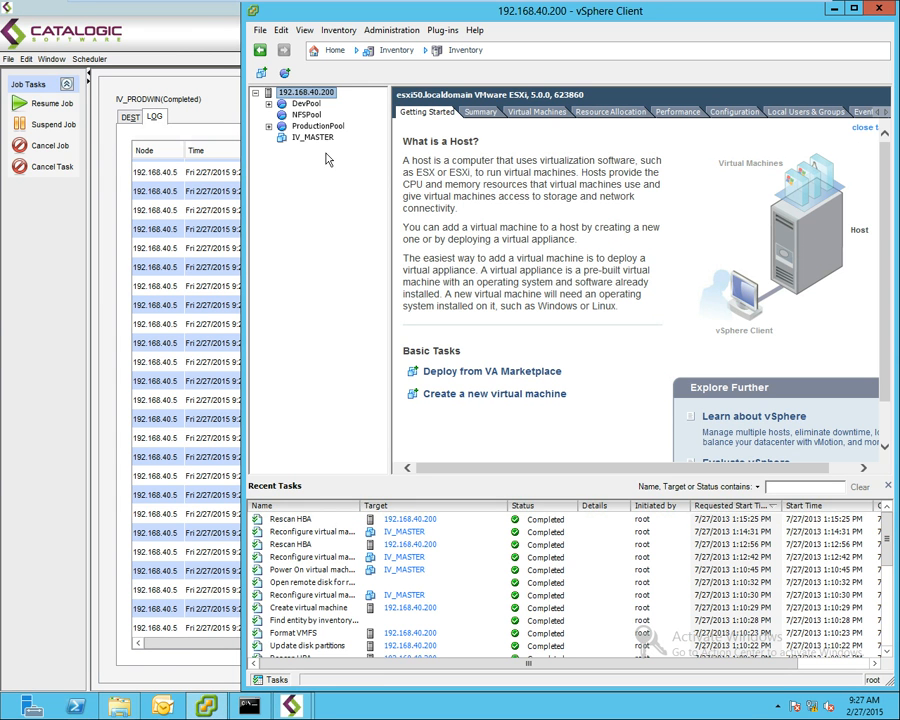
{"action": "left_click", "coordinate": [313, 137]}
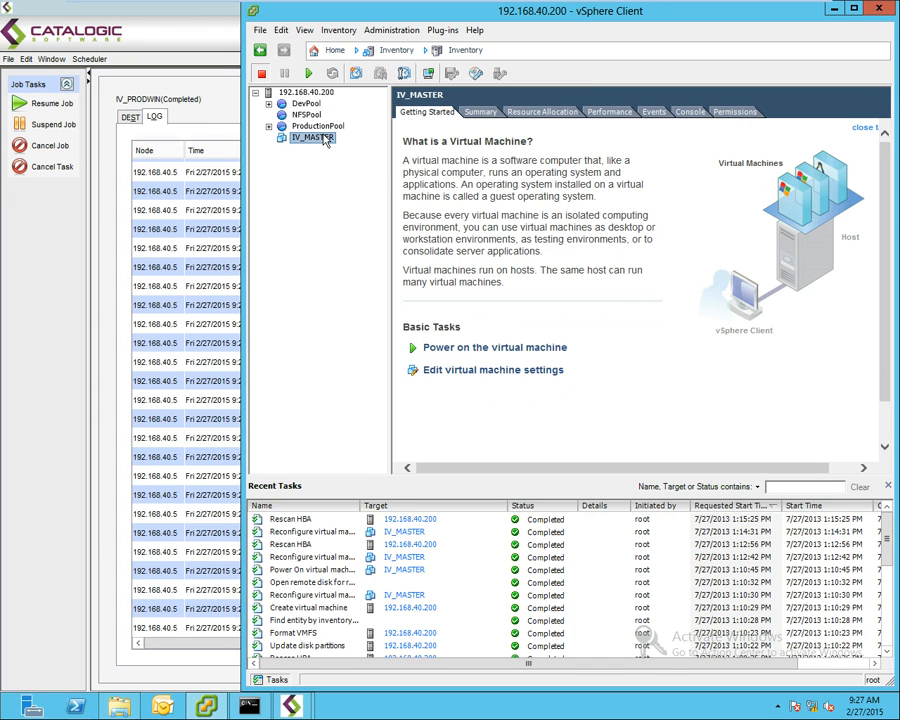
{"action": "right_click", "coordinate": [324, 140]}
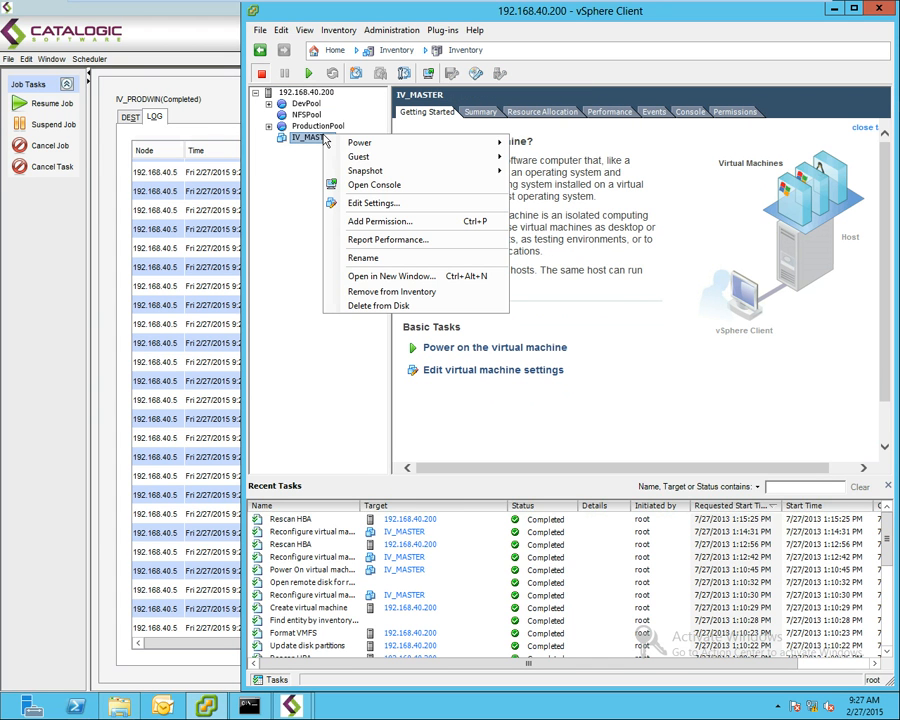
{"action": "left_click", "coordinate": [362, 204]}
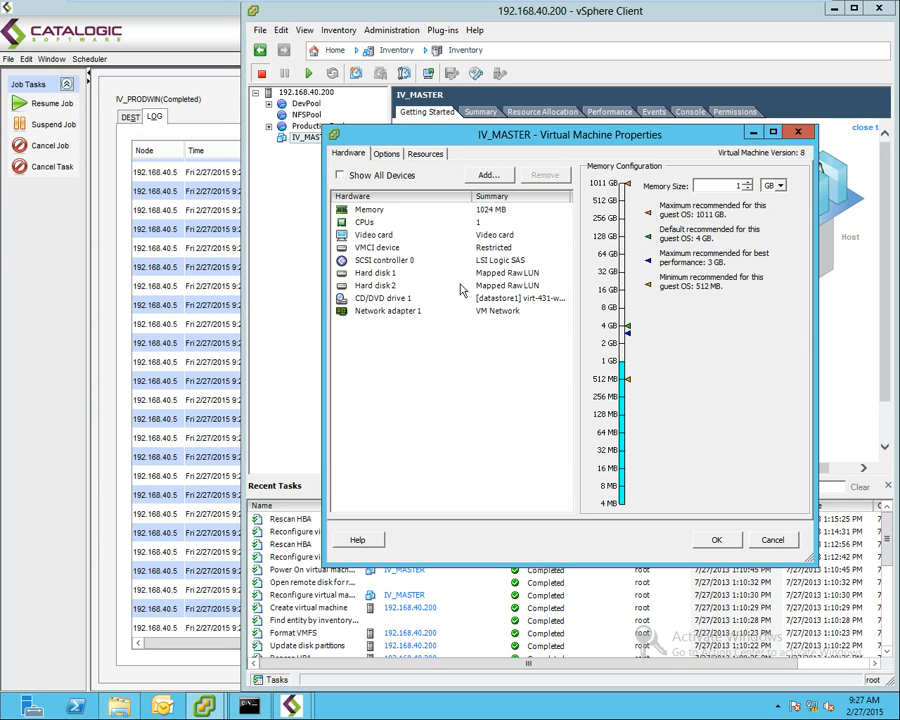
{"action": "left_click", "coordinate": [460, 285]}
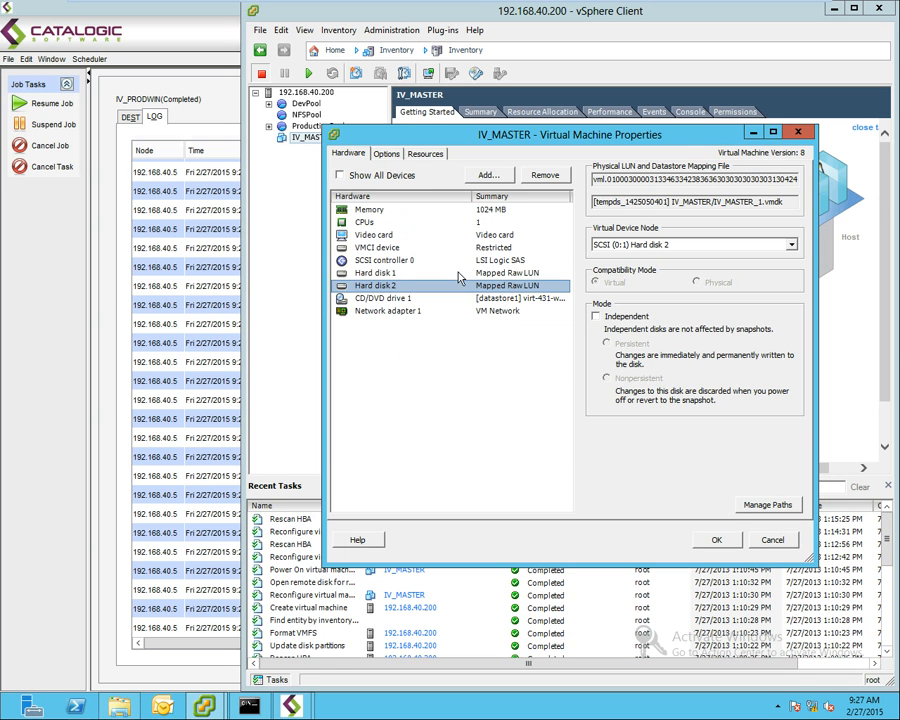
{"action": "left_click", "coordinate": [460, 273]}
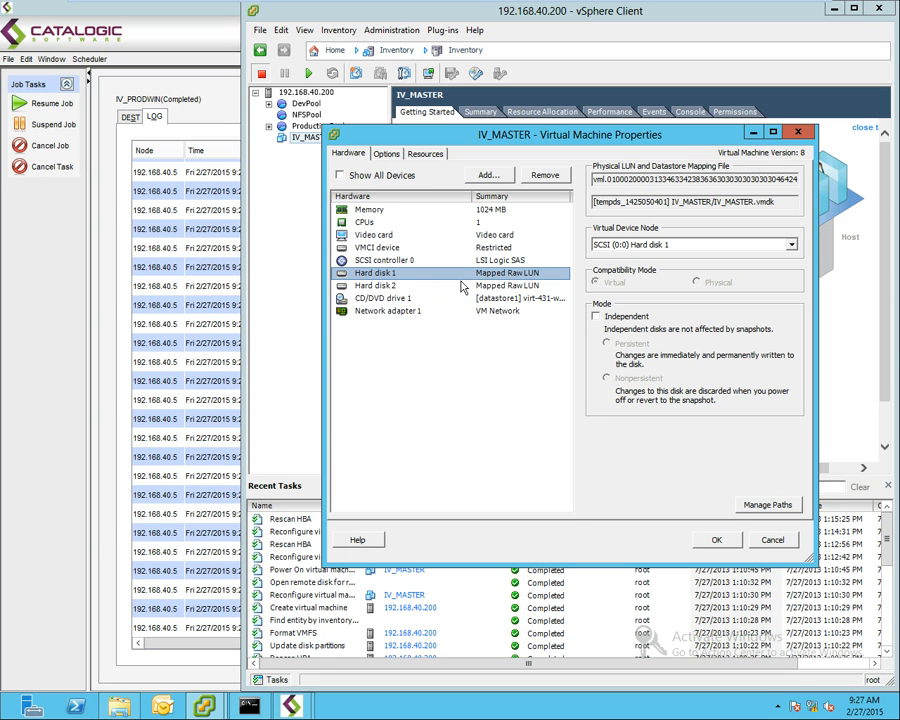
{"action": "left_click", "coordinate": [462, 286]}
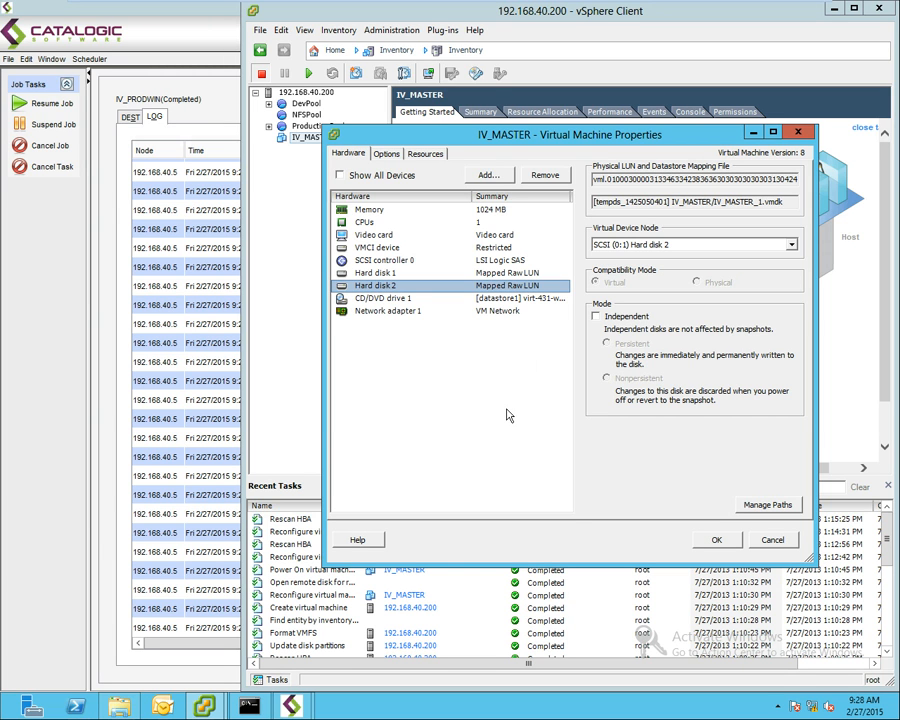
{"action": "left_click", "coordinate": [794, 540]}
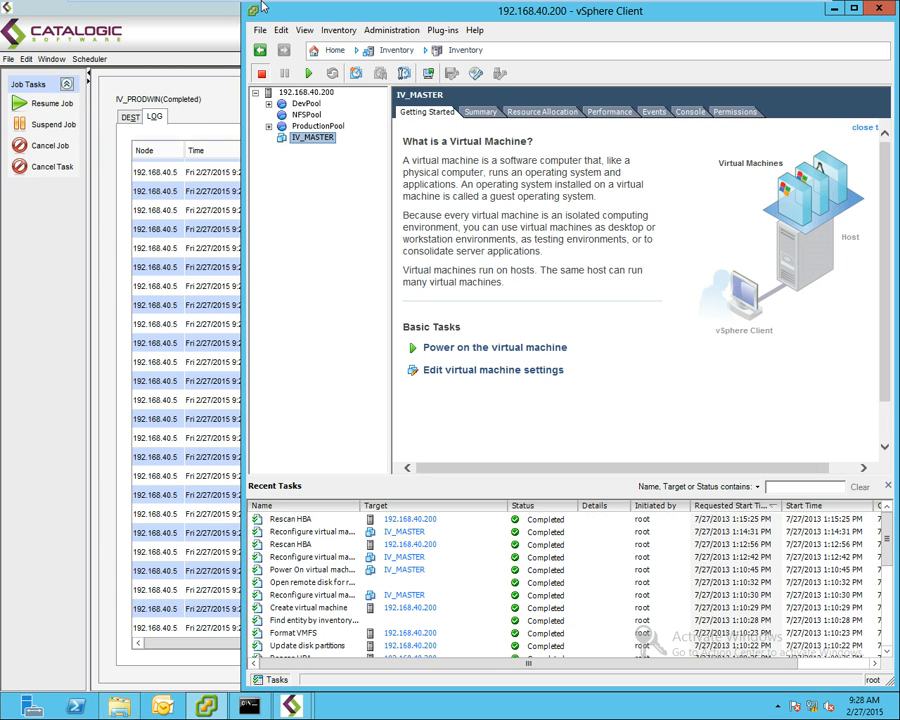
- Switch to the BMR virtual machine in VMware Workstation, power it on, and give its console the input focus
{"action": "mouse_move", "coordinate": [287, 8]}
{"action": "mouse_move", "coordinate": [432, 8]}
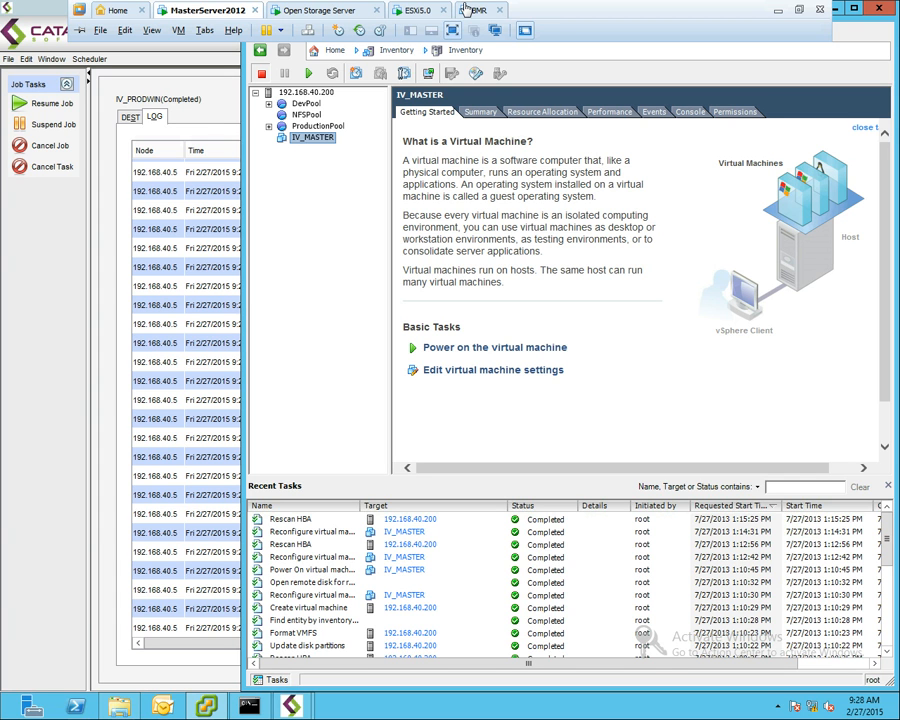
{"action": "left_click", "coordinate": [468, 10]}
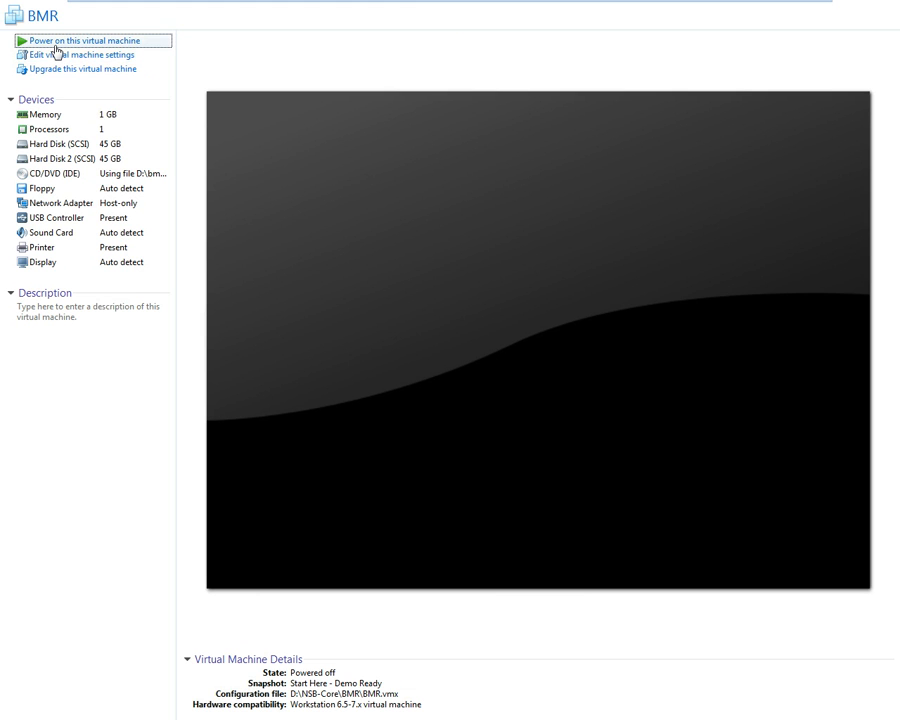
{"action": "left_click", "coordinate": [56, 44]}
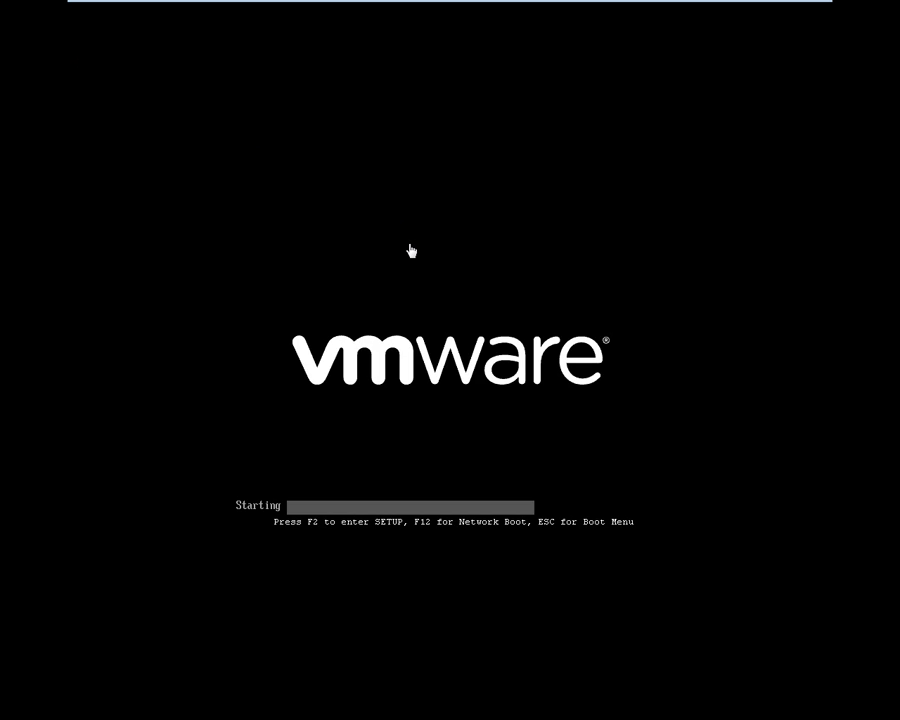
{"action": "left_click", "coordinate": [393, 300]}
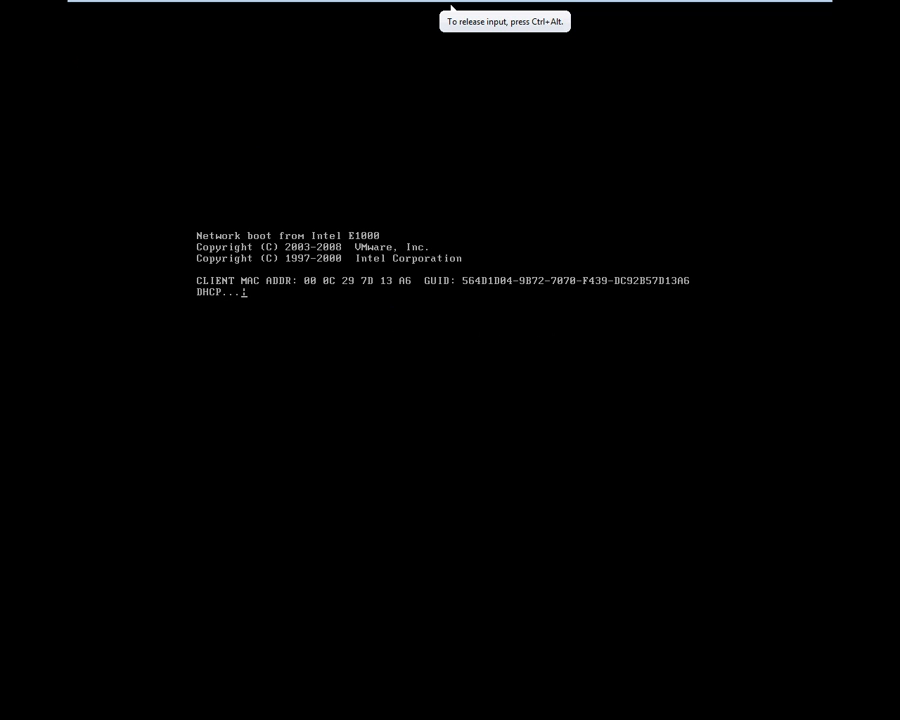
- Cancel the network boot and set the BMR machine's CD/DVD drive with the BMR ISO to Connected and Connect at power on
{"action": "key", "text": "Escape"}
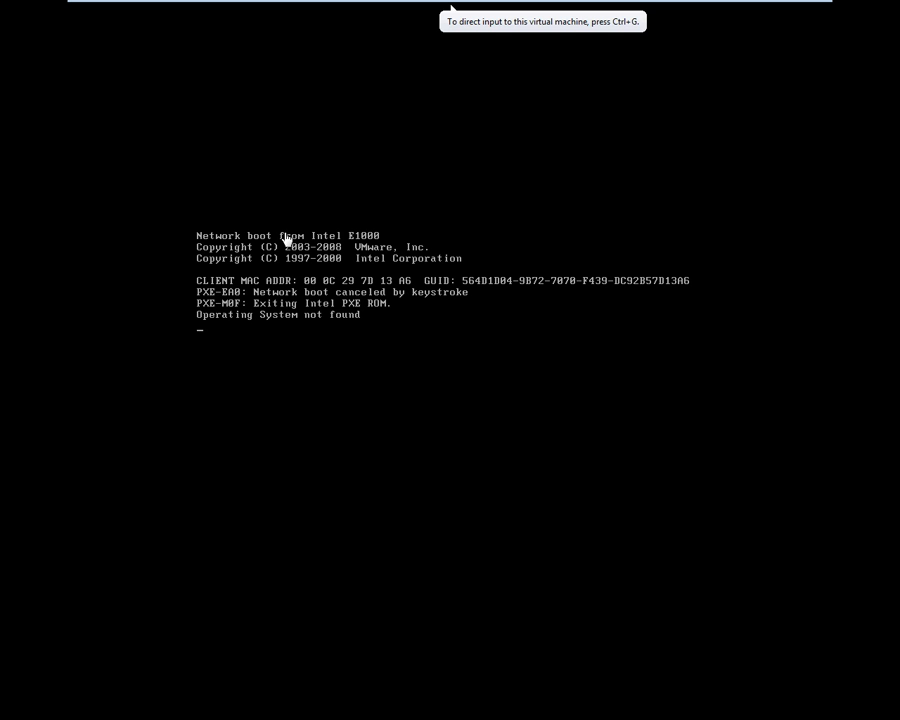
{"action": "mouse_move", "coordinate": [496, 6]}
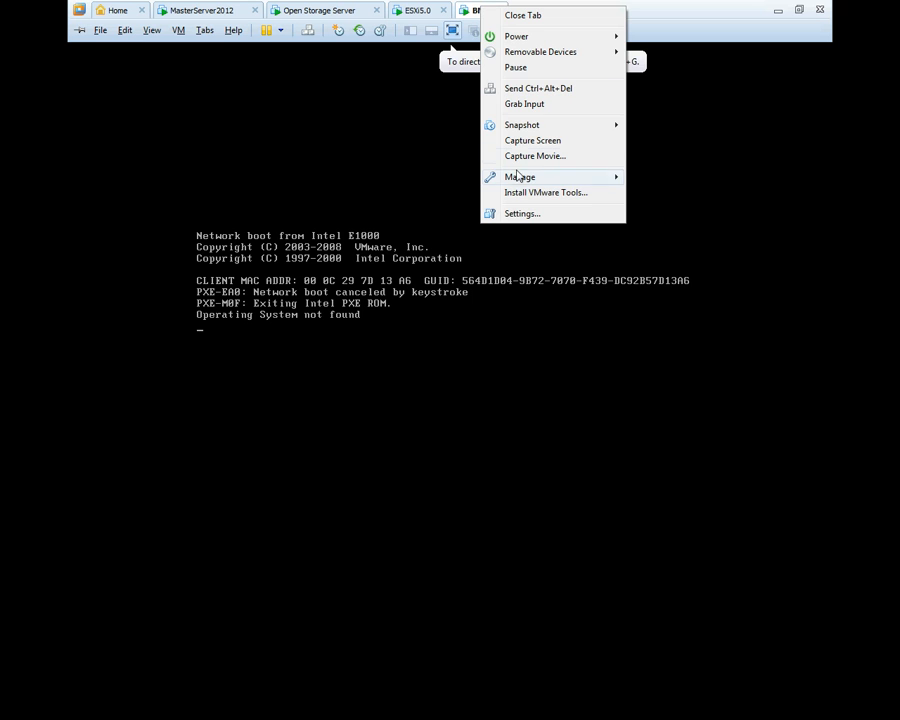
{"action": "left_click", "coordinate": [526, 214]}
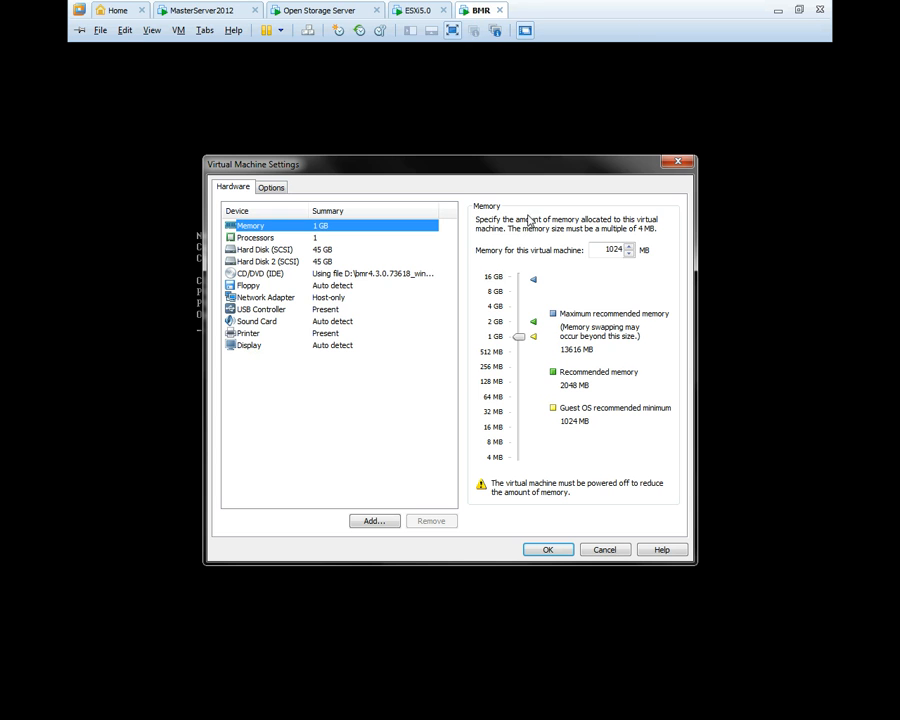
{"action": "left_click", "coordinate": [364, 275]}
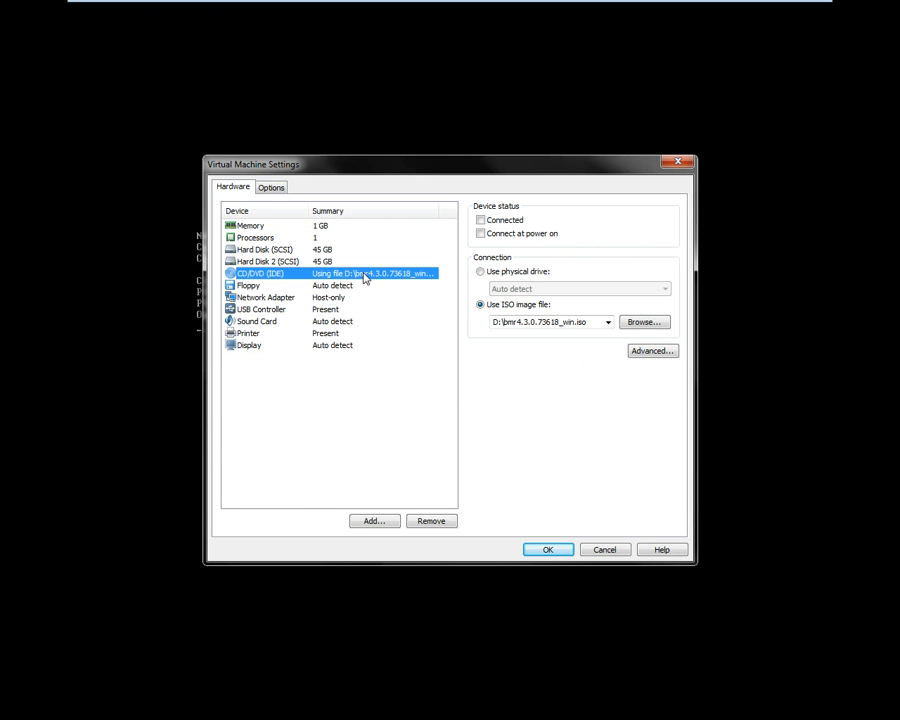
{"action": "left_click", "coordinate": [515, 234]}
{"action": "left_click", "coordinate": [515, 222]}
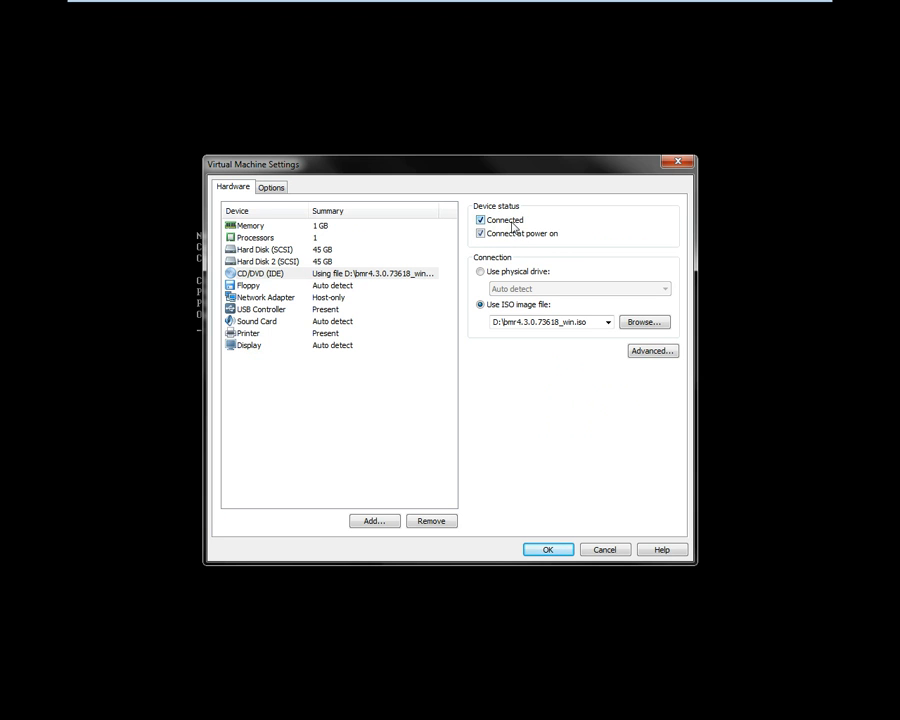
{"action": "left_click", "coordinate": [547, 549]}
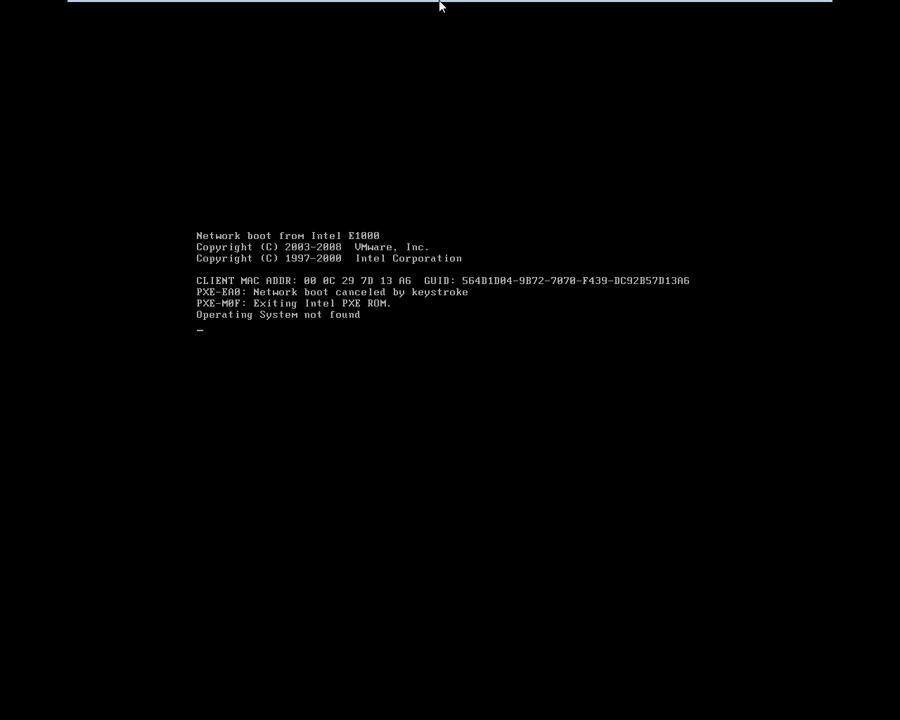
- Reset the BMR virtual machine and start the x86 Windows 2003 - 2008 R2 environment from the Windows Boot Manager
{"action": "mouse_move", "coordinate": [448, 10]}
{"action": "right_click", "coordinate": [475, 18]}
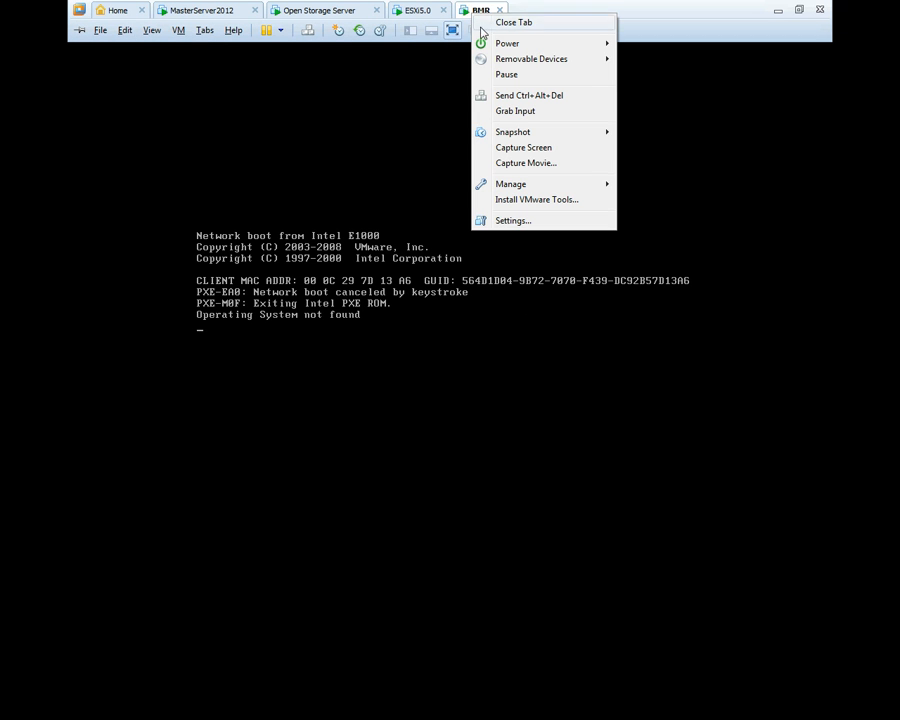
{"action": "mouse_move", "coordinate": [494, 44]}
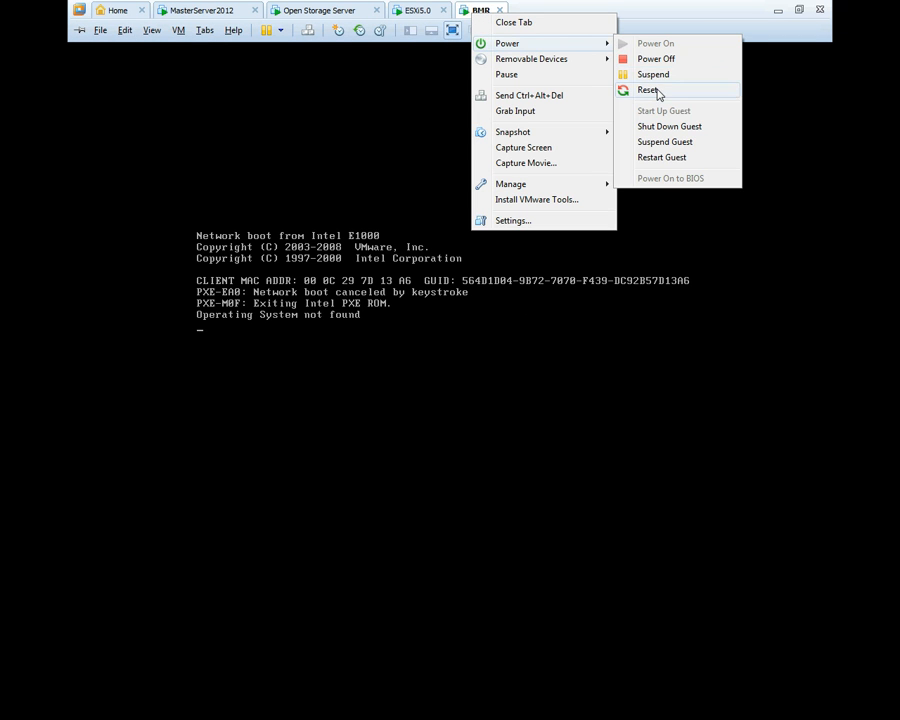
{"action": "left_click", "coordinate": [655, 90]}
{"action": "left_click", "coordinate": [471, 392]}
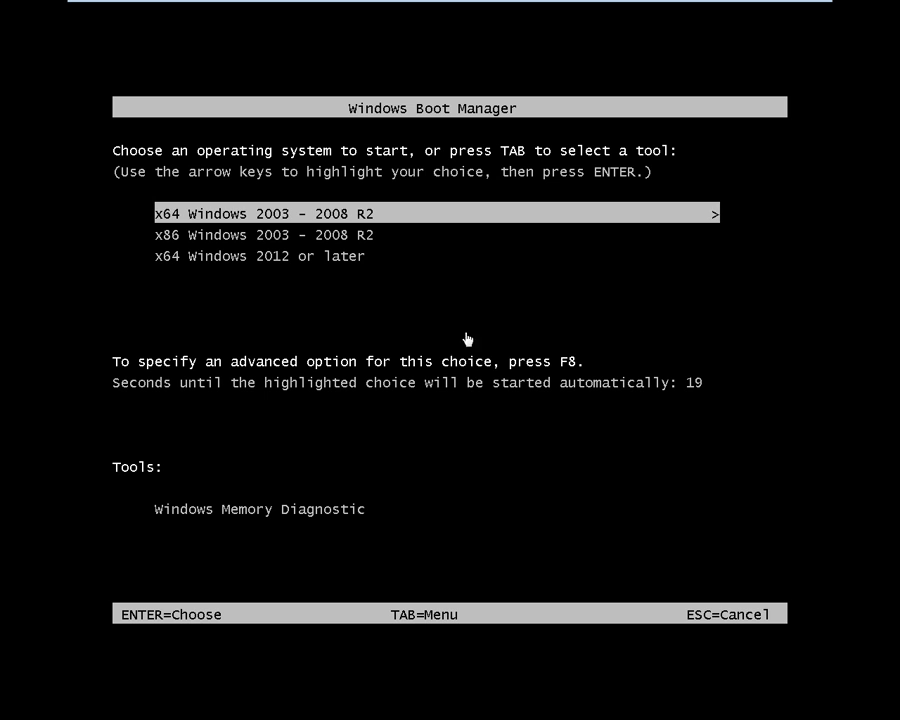
{"action": "left_click", "coordinate": [292, 255]}
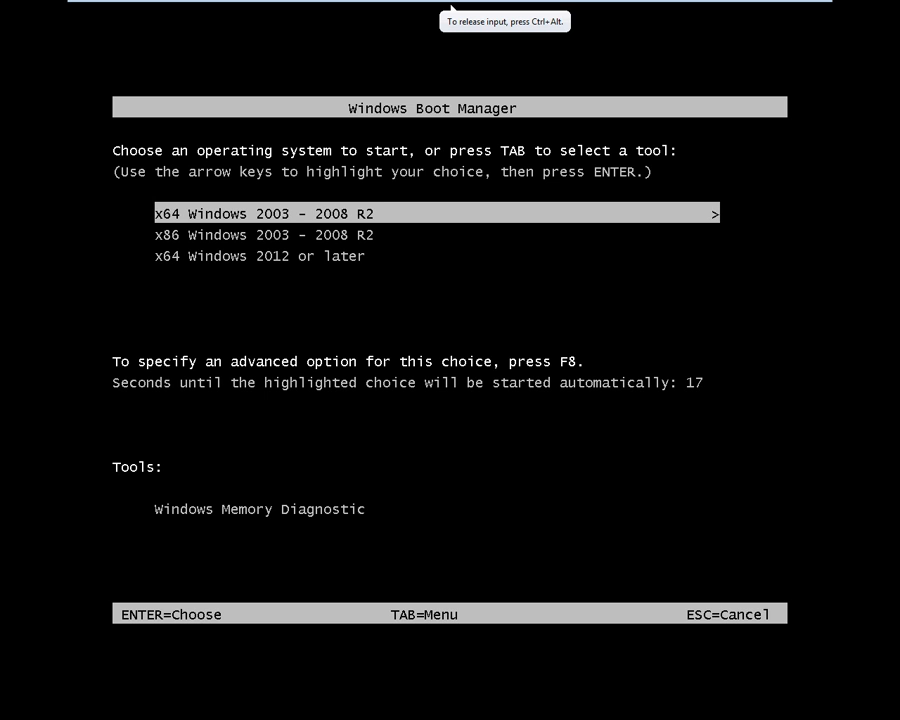
{"action": "key", "text": "Down"}
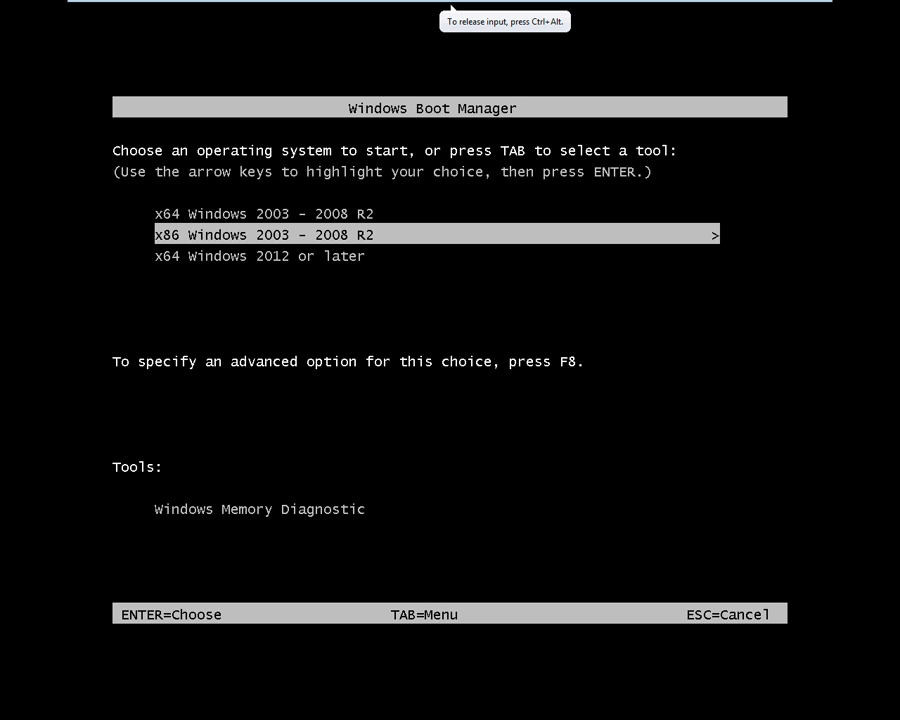
{"action": "key", "text": "Return"}
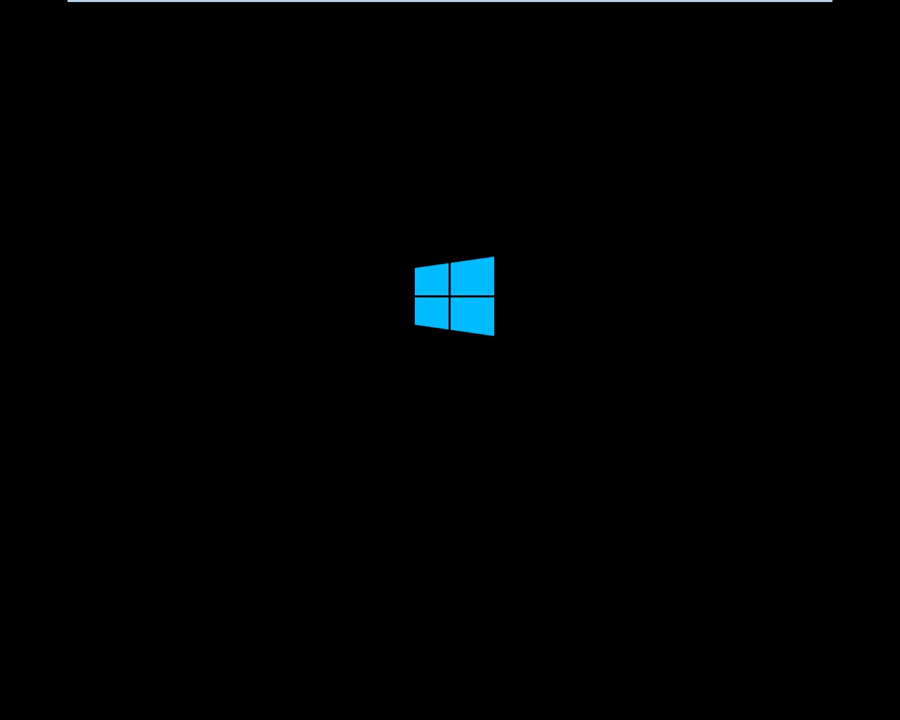
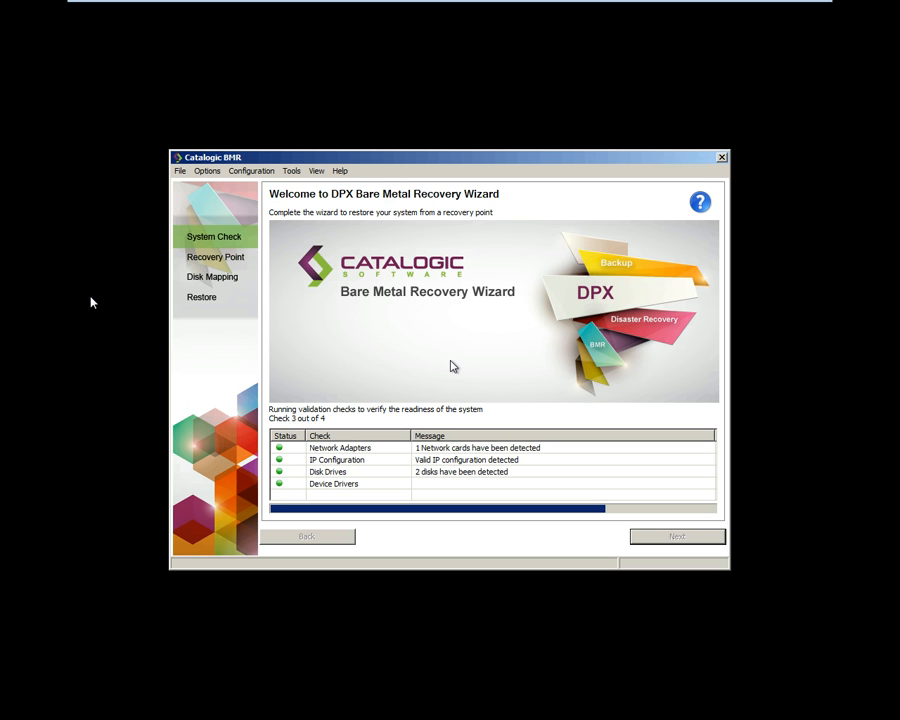
- Review the IP Configuration, Disk Drives and Device Drivers results of the recovery wizard's system check
{"action": "left_click", "coordinate": [75, 259]}
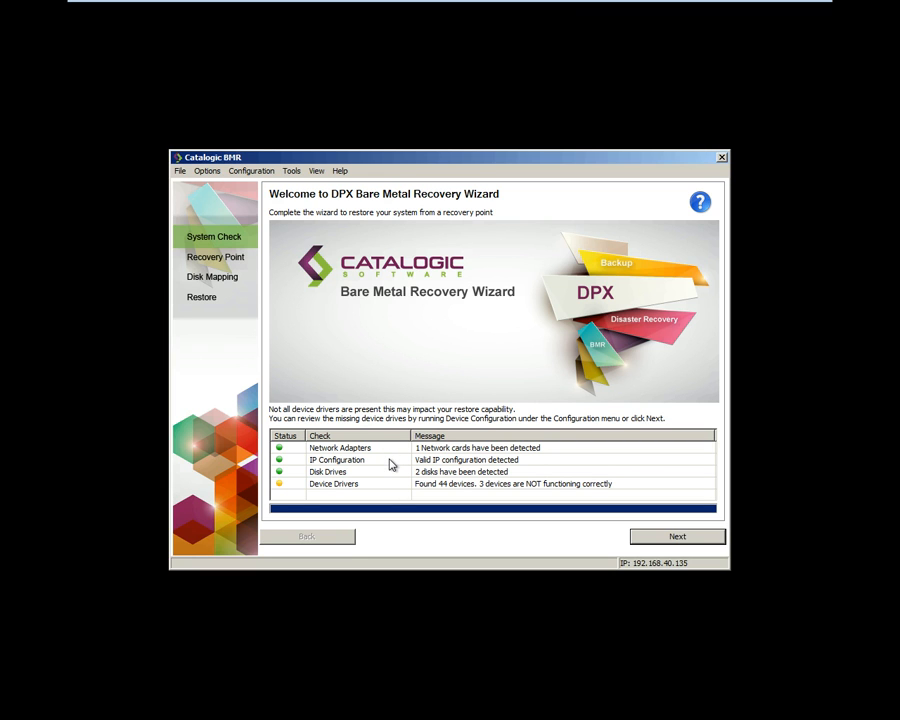
{"action": "left_click", "coordinate": [391, 464]}
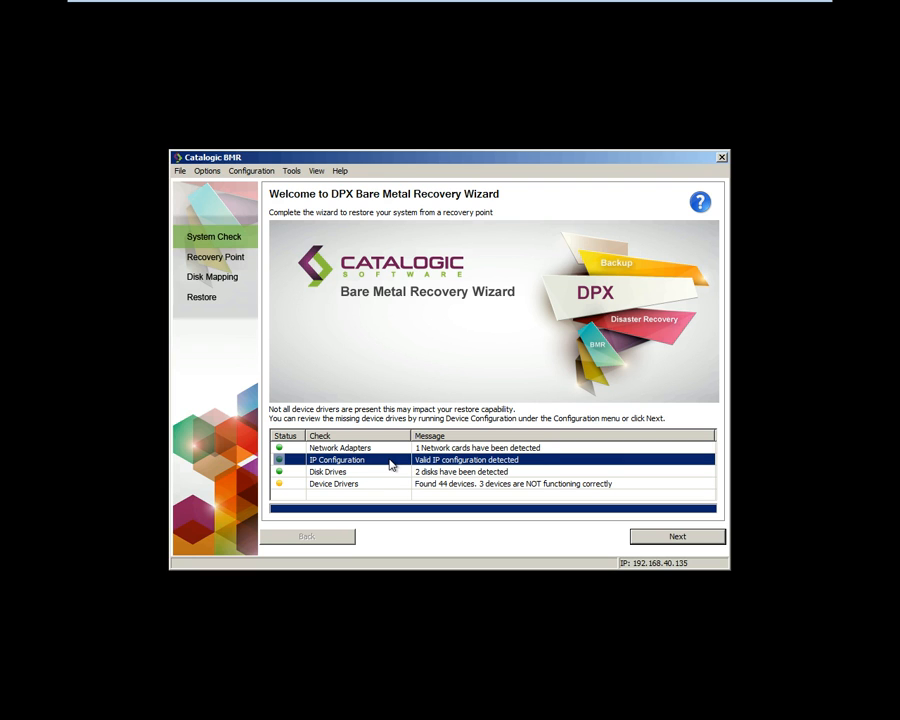
{"action": "left_click", "coordinate": [391, 473]}
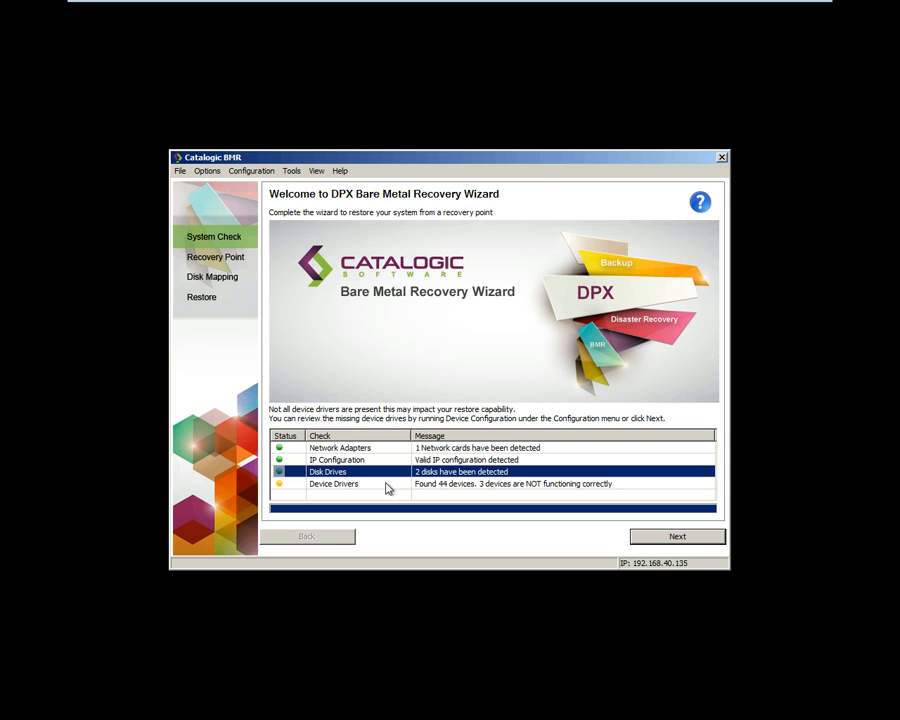
{"action": "left_click", "coordinate": [388, 486]}
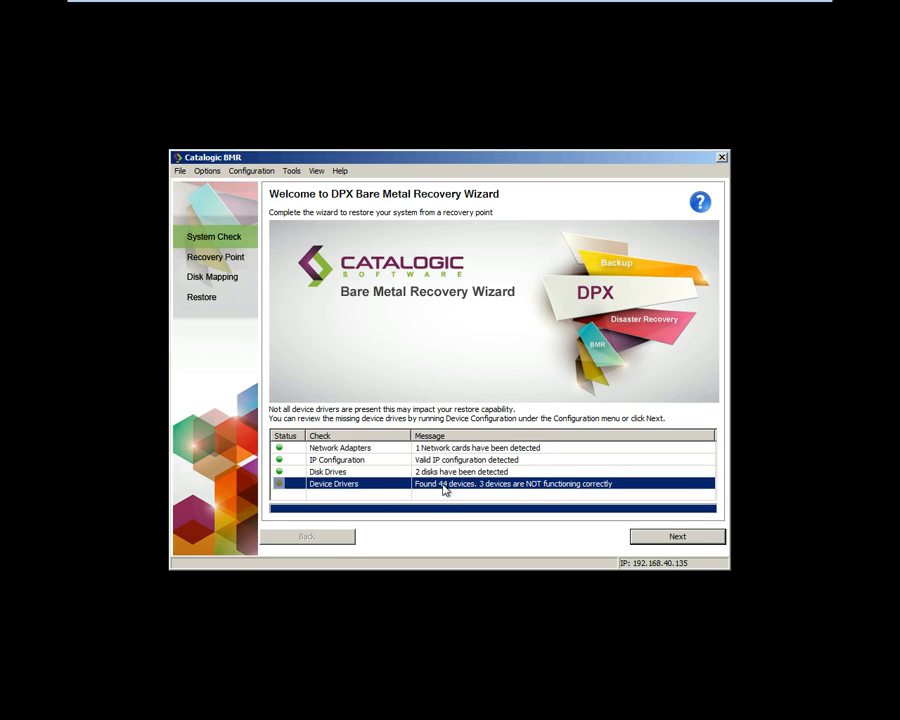
- Inspect the misconfigured devices and the driver installation file browser, closing both without installing a driver
{"action": "left_click", "coordinate": [251, 171]}
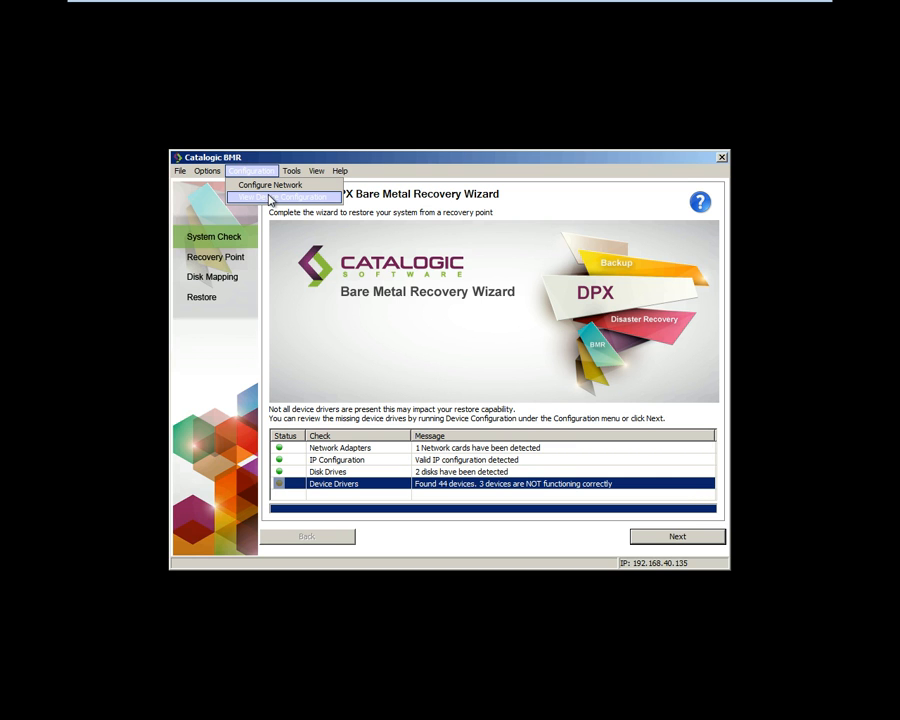
{"action": "left_click", "coordinate": [270, 199]}
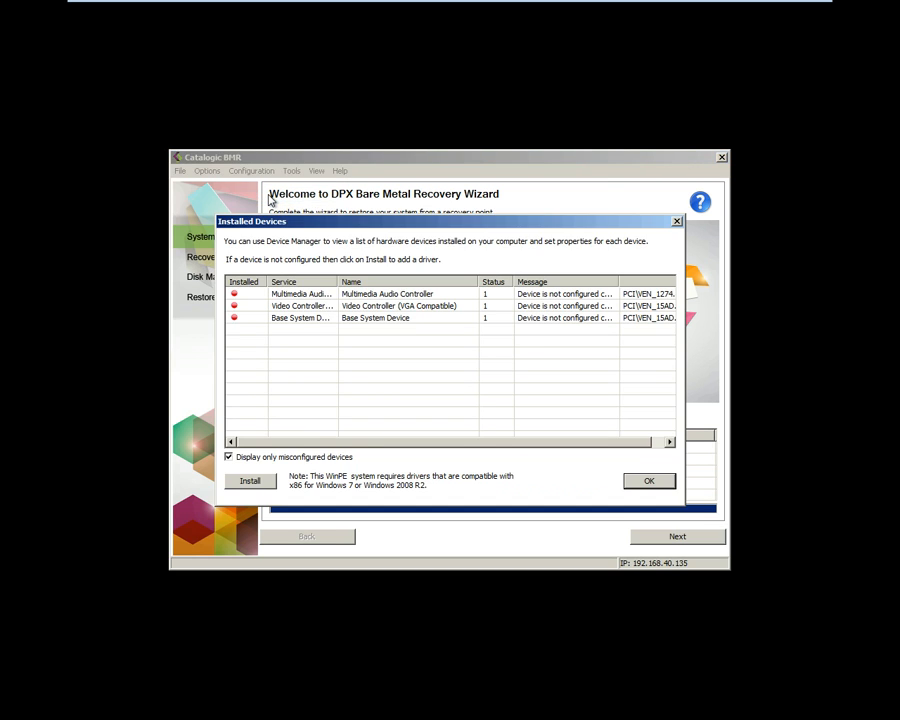
{"action": "left_click", "coordinate": [302, 309]}
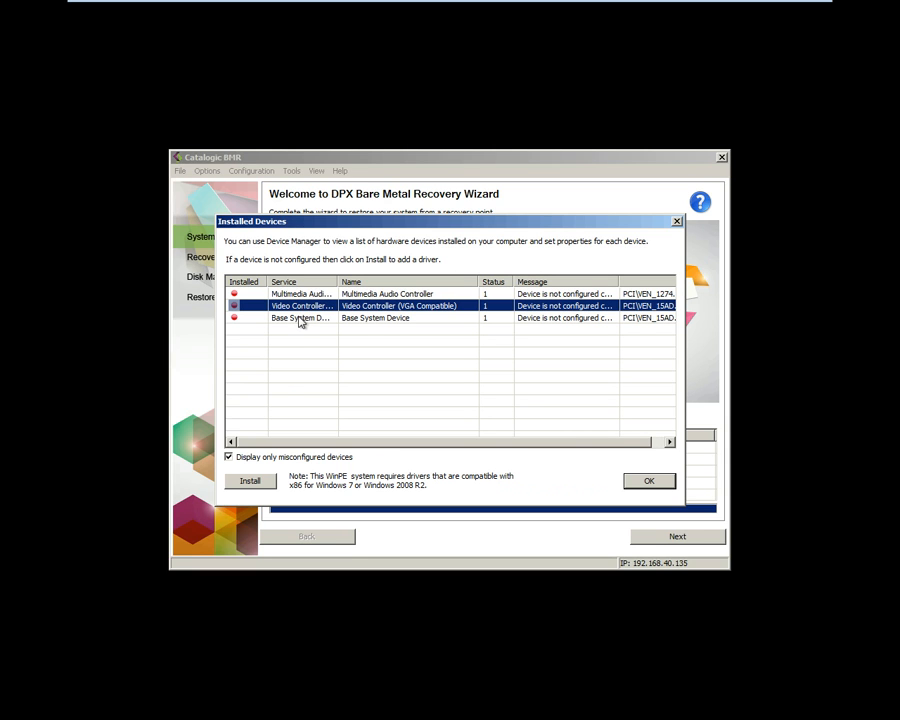
{"action": "left_click", "coordinate": [264, 483]}
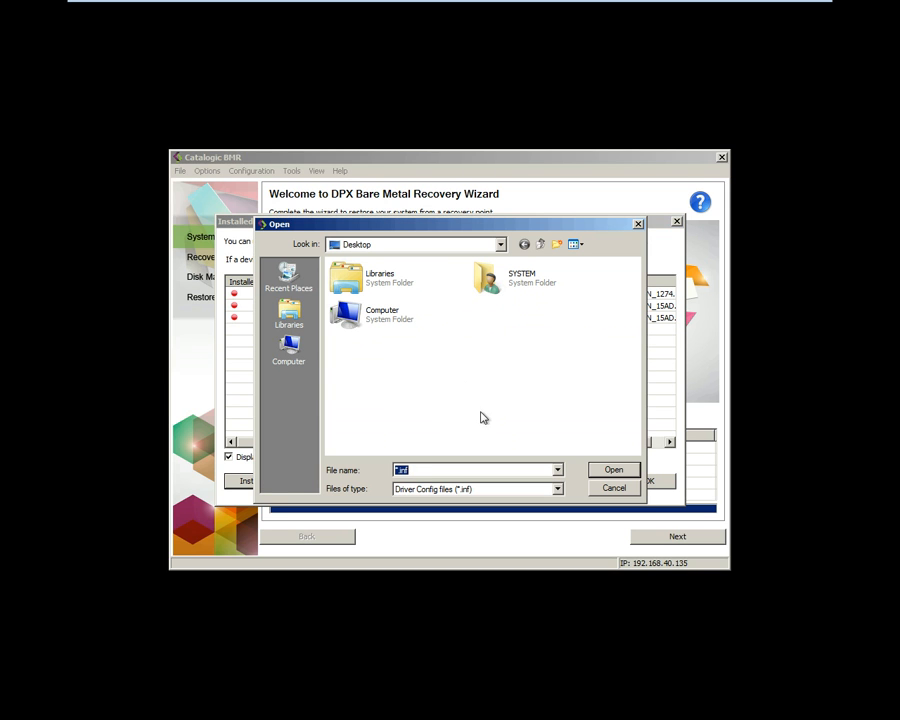
{"action": "left_click", "coordinate": [614, 489]}
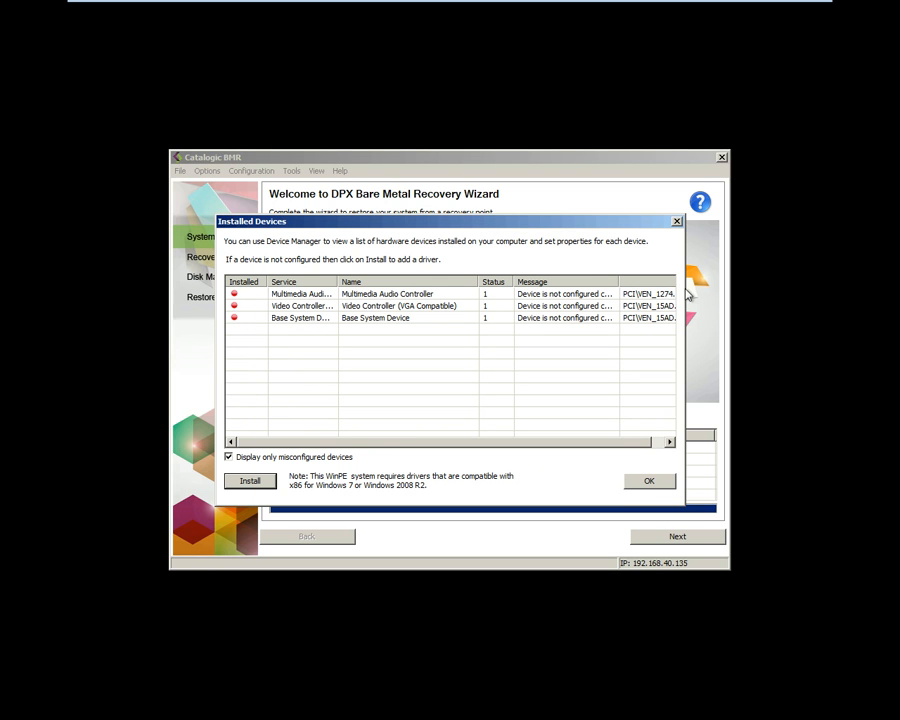
{"action": "left_click", "coordinate": [676, 221]}
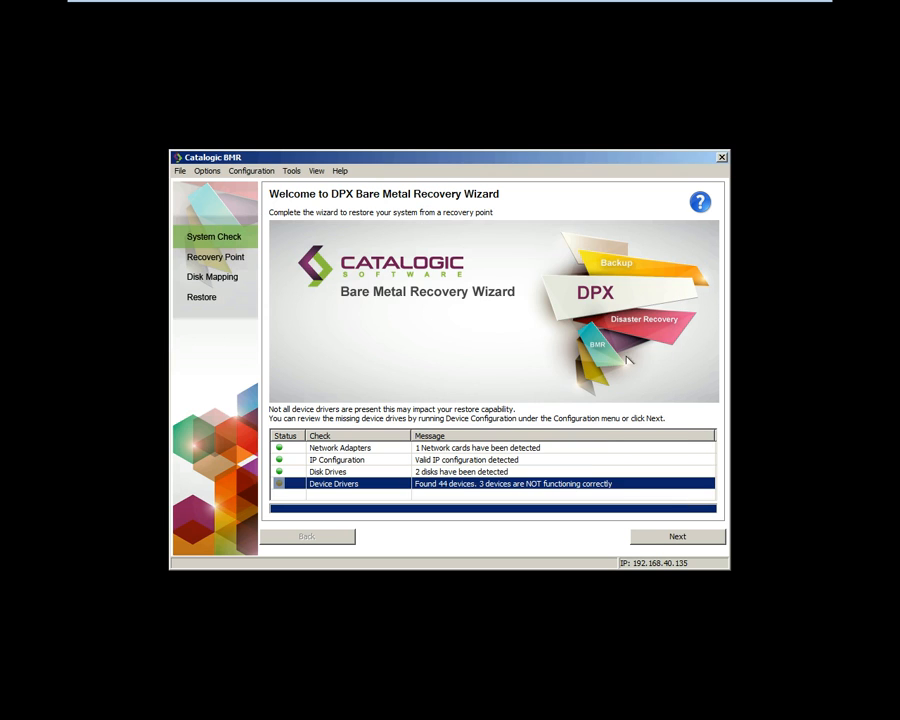
- Proceed to the Recovery Point settings and connect to storage system 192.168.40.100 as administrator with the account password
{"action": "left_click", "coordinate": [653, 543]}
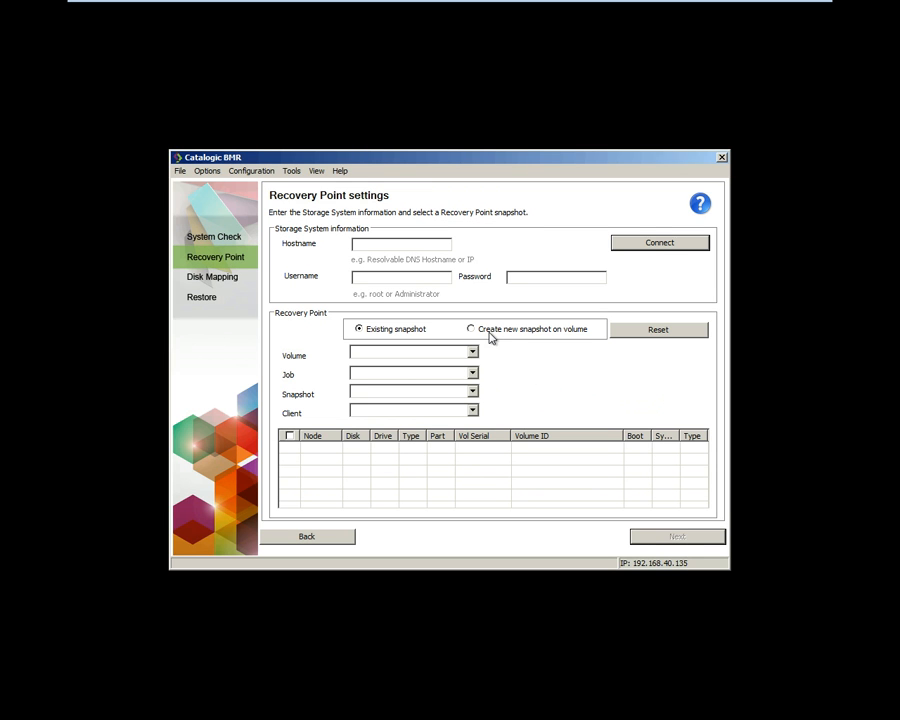
{"action": "type", "text": "192.168.40.100"}
{"action": "key", "text": "Tab"}
{"action": "type", "text": "administrator"}
{"action": "key", "text": "Tab"}
{"action": "type", "text": "password"}
{"action": "key", "text": "Tab"}
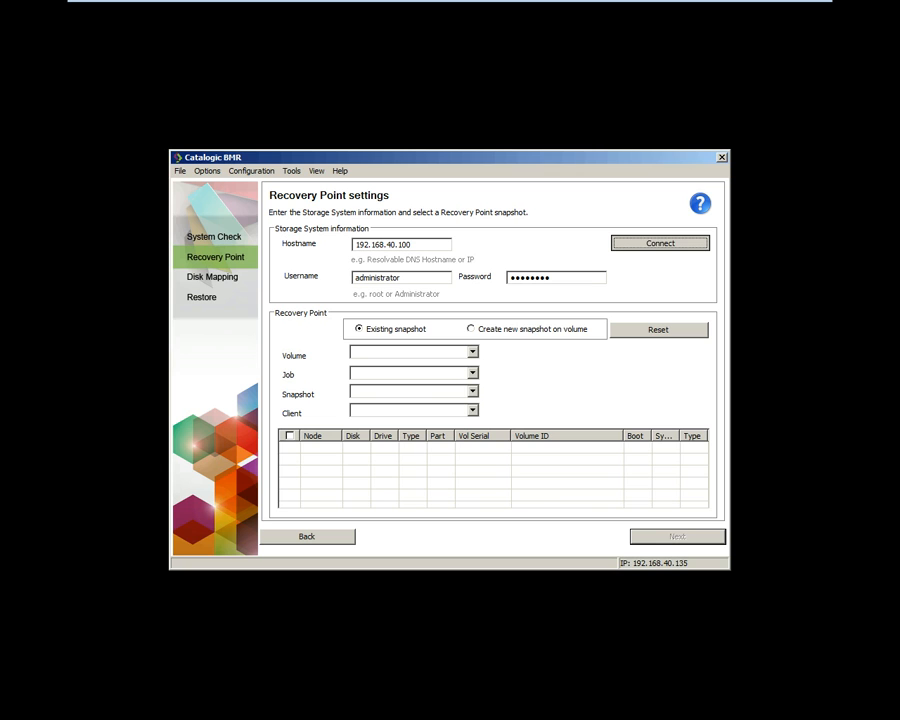
{"action": "key", "text": "Return"}
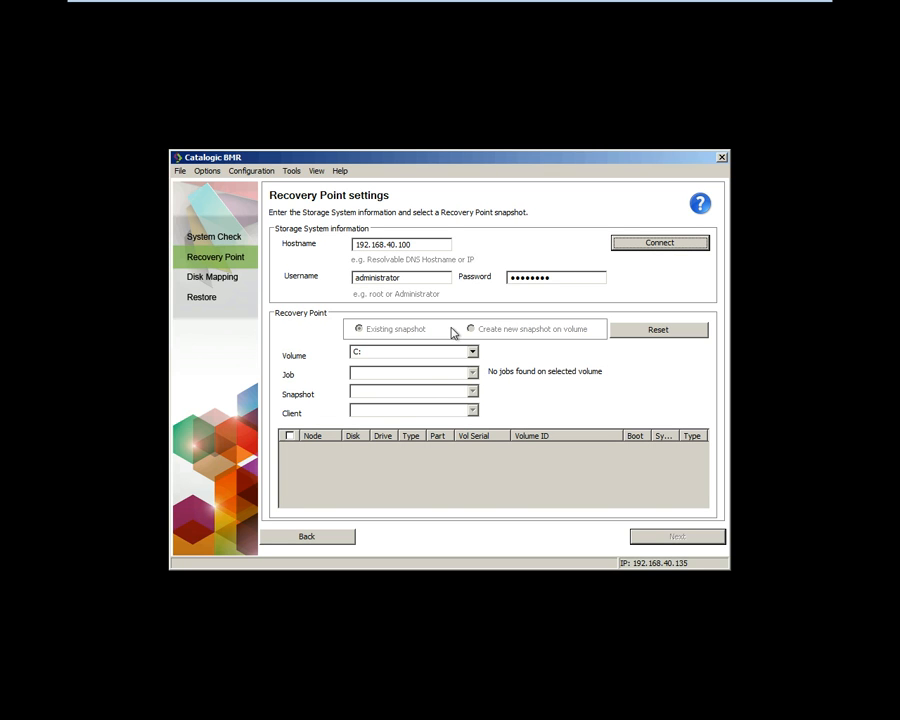
- Select volume F: and job aPROD_WIN as the source of the recovery point
{"action": "left_click", "coordinate": [473, 352]}
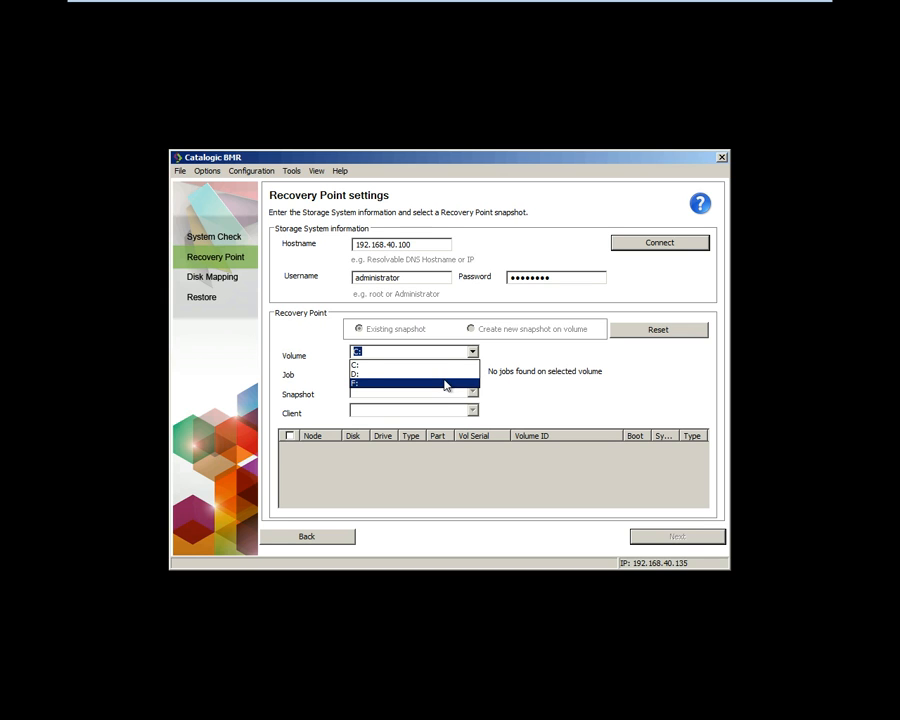
{"action": "left_click", "coordinate": [445, 383]}
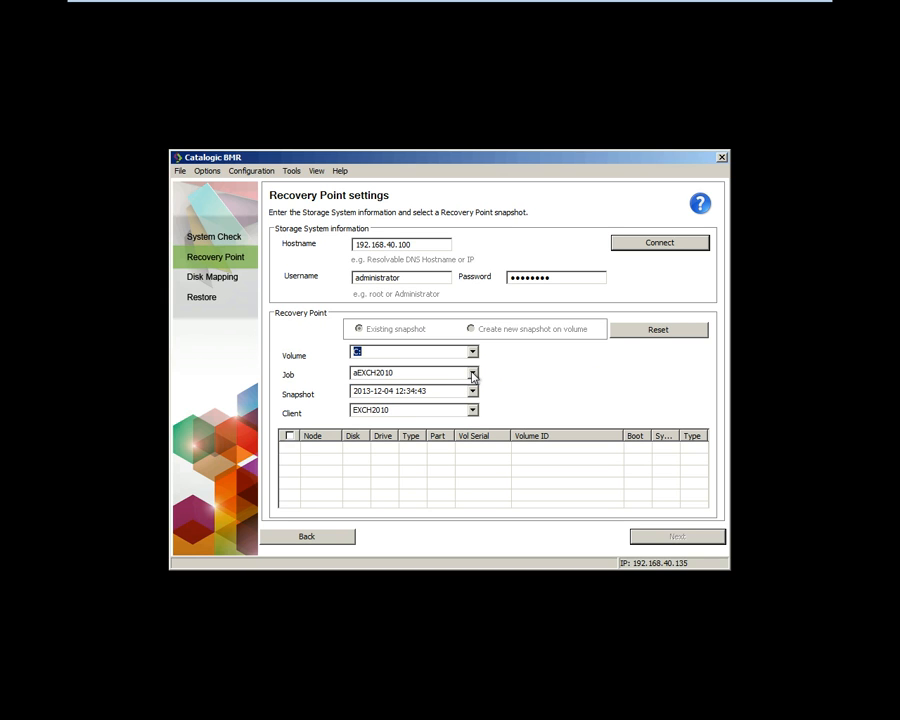
{"action": "left_click", "coordinate": [473, 373]}
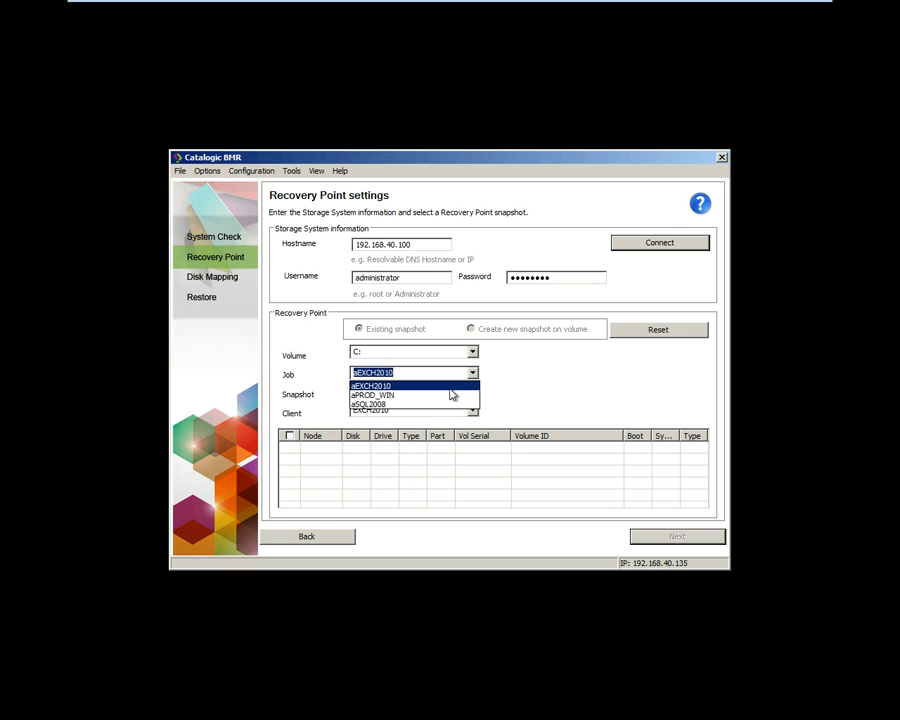
{"action": "left_click", "coordinate": [451, 396]}
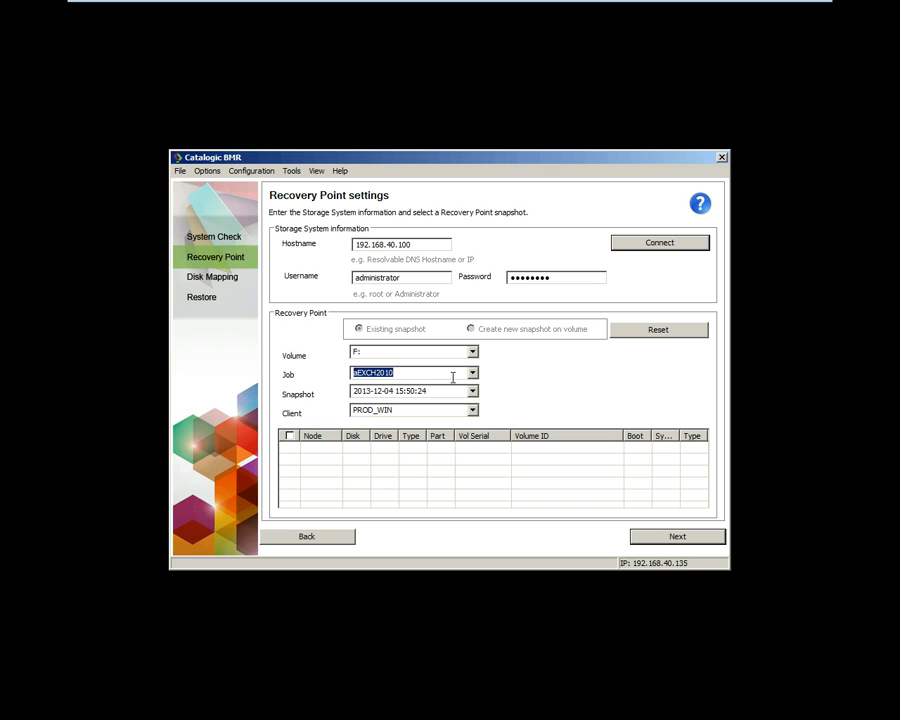
{"action": "left_click", "coordinate": [473, 392]}
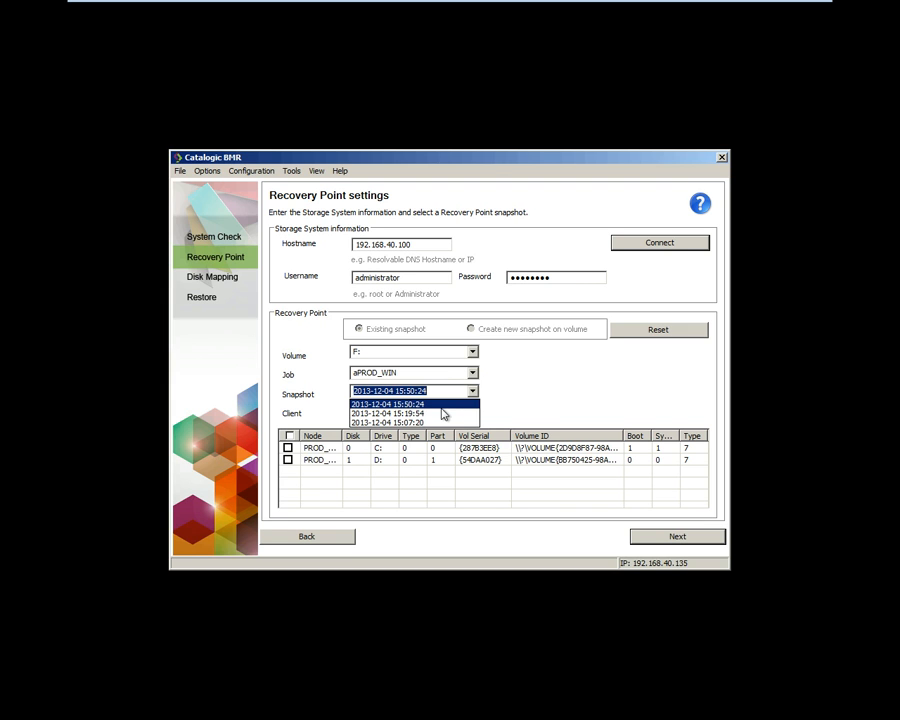
{"action": "left_click", "coordinate": [440, 405]}
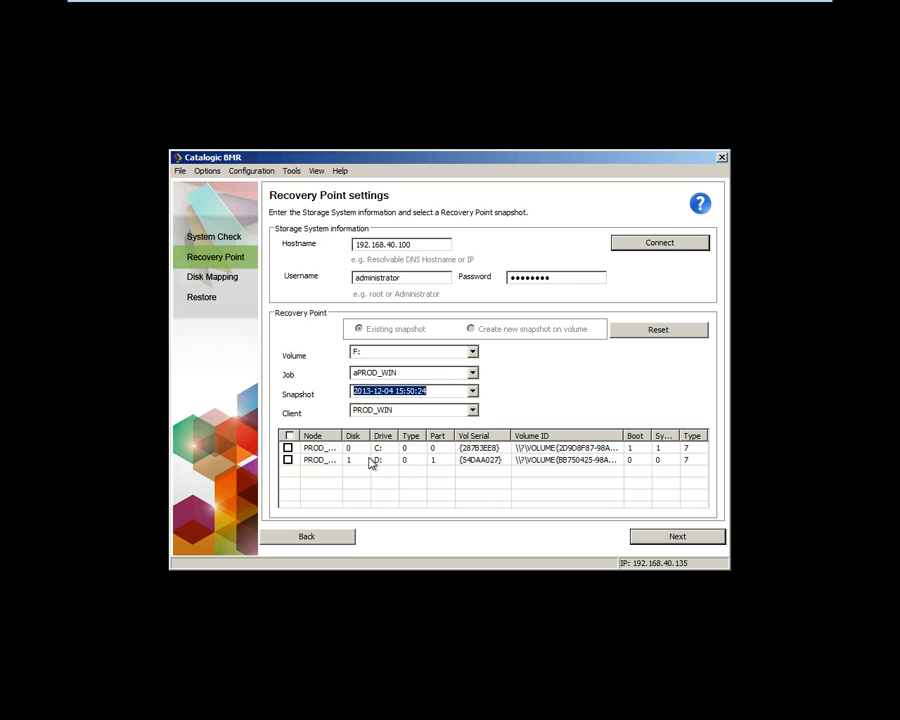
{"action": "left_click", "coordinate": [289, 435]}
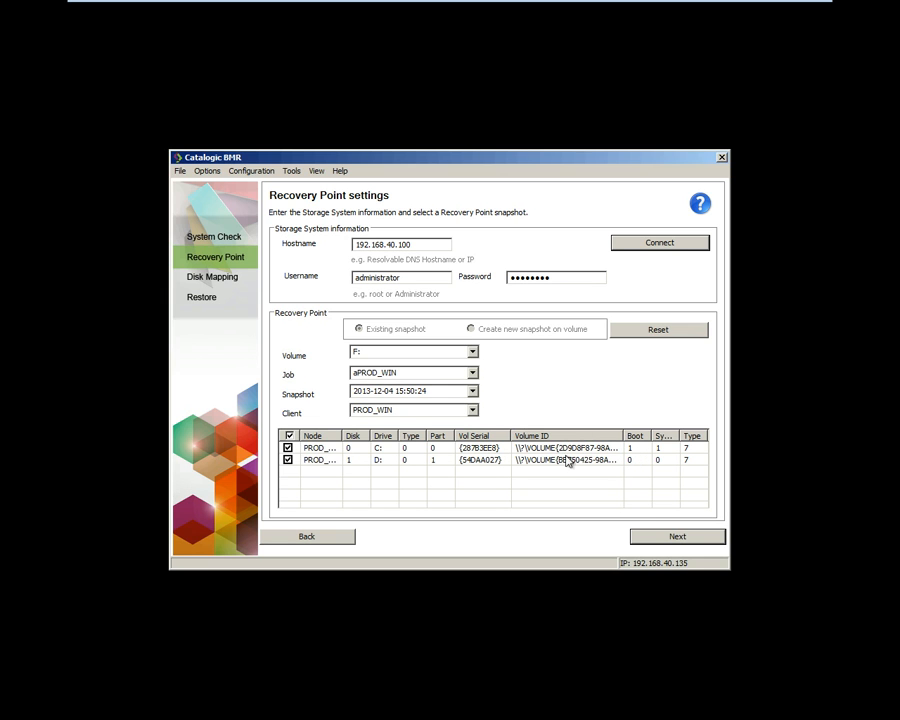
{"action": "left_click", "coordinate": [639, 535]}
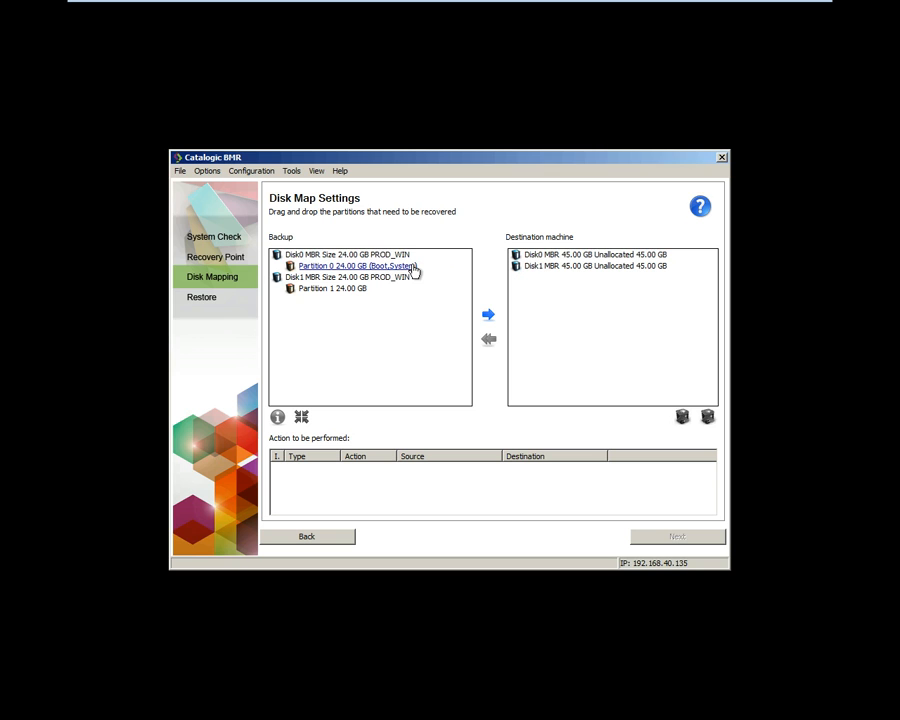
- Map backup Disk0 to destination Disk0 and backup Disk1 to destination Disk1, and proceed to the Restore Monitor
{"action": "right_click", "coordinate": [414, 270]}
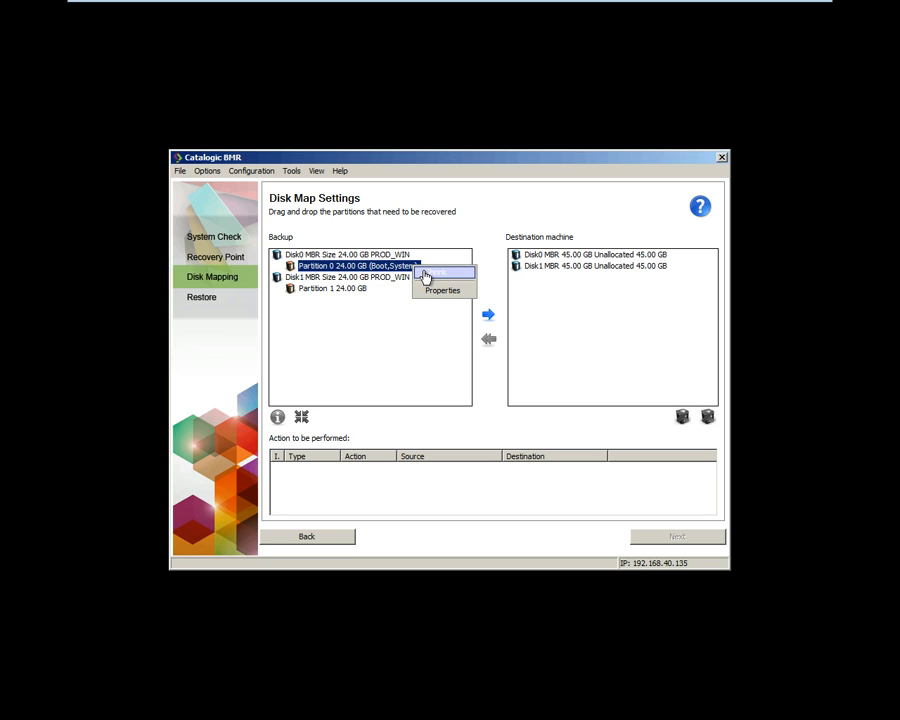
{"action": "left_click", "coordinate": [428, 340]}
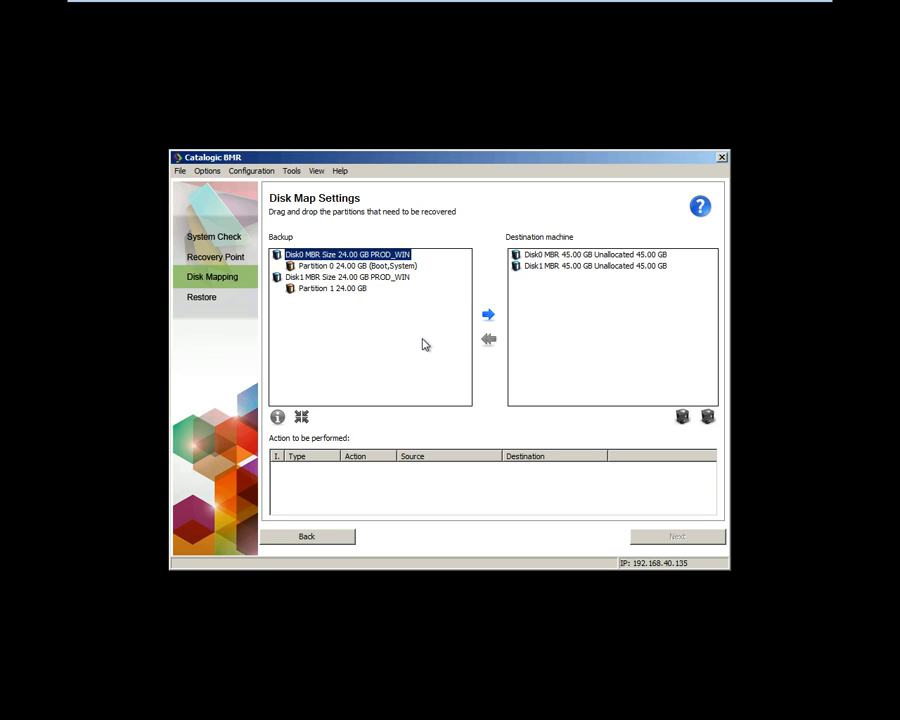
{"action": "left_click_drag", "start_coordinate": [412, 255], "coordinate": [533, 268]}
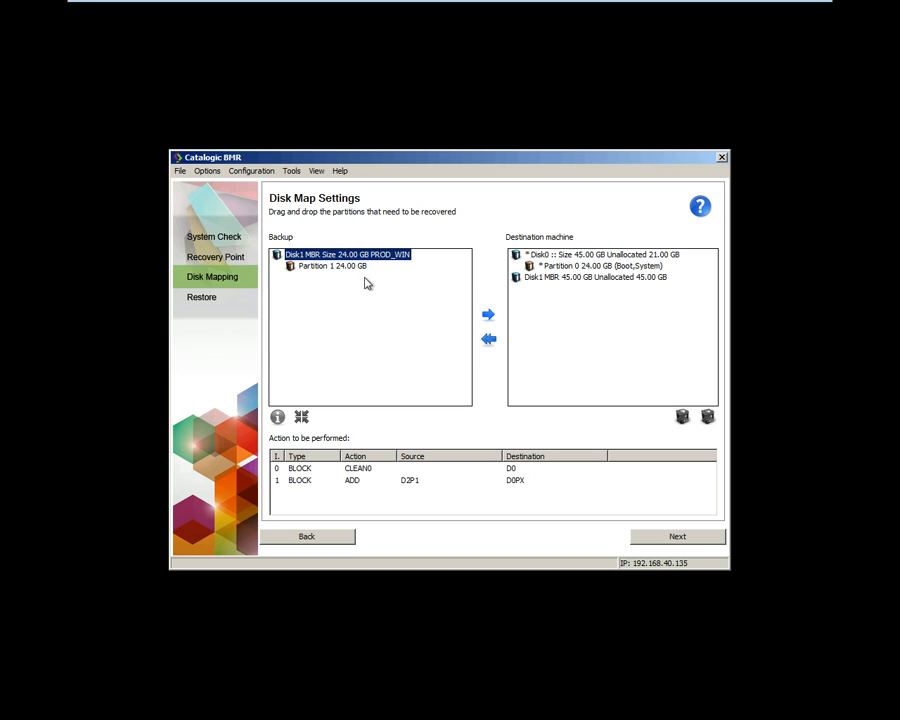
{"action": "left_click_drag", "start_coordinate": [358, 262], "coordinate": [536, 287]}
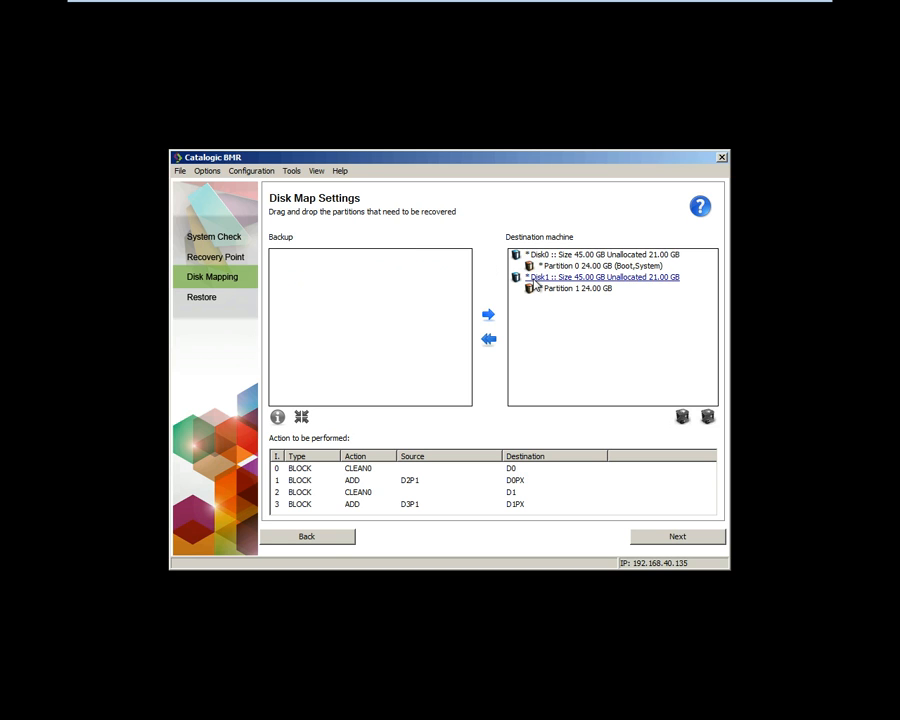
{"action": "left_click", "coordinate": [700, 542]}
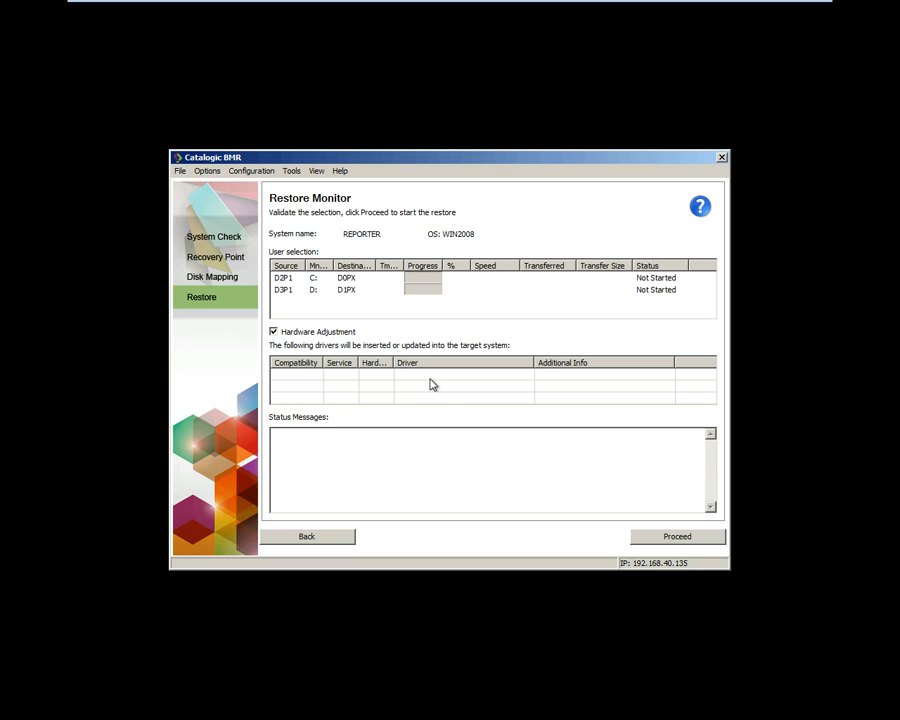
- Run the restore of C: and D: with Hardware Adjustment enabled, agreeing to format and erase the destination partitions, and dismiss the completion notice
{"action": "left_click", "coordinate": [681, 541]}
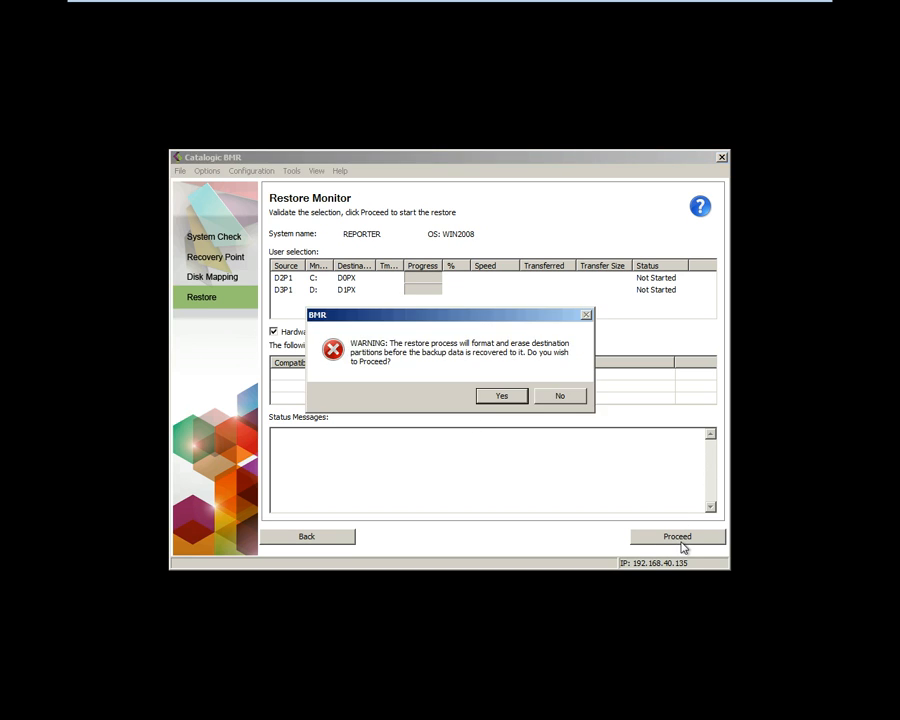
{"action": "left_click", "coordinate": [513, 398]}
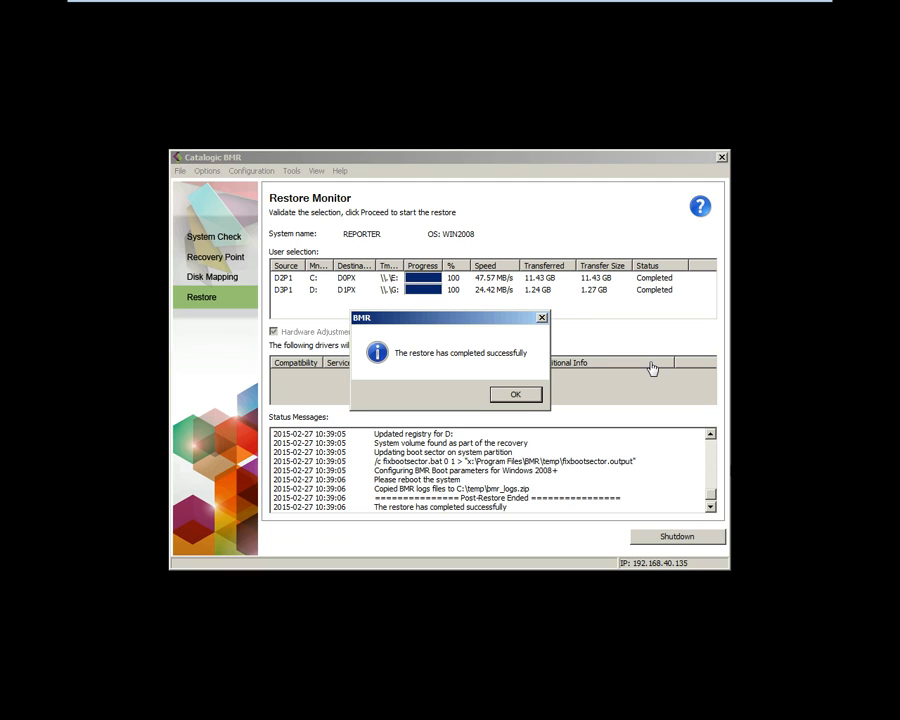
{"action": "left_click", "coordinate": [513, 395]}
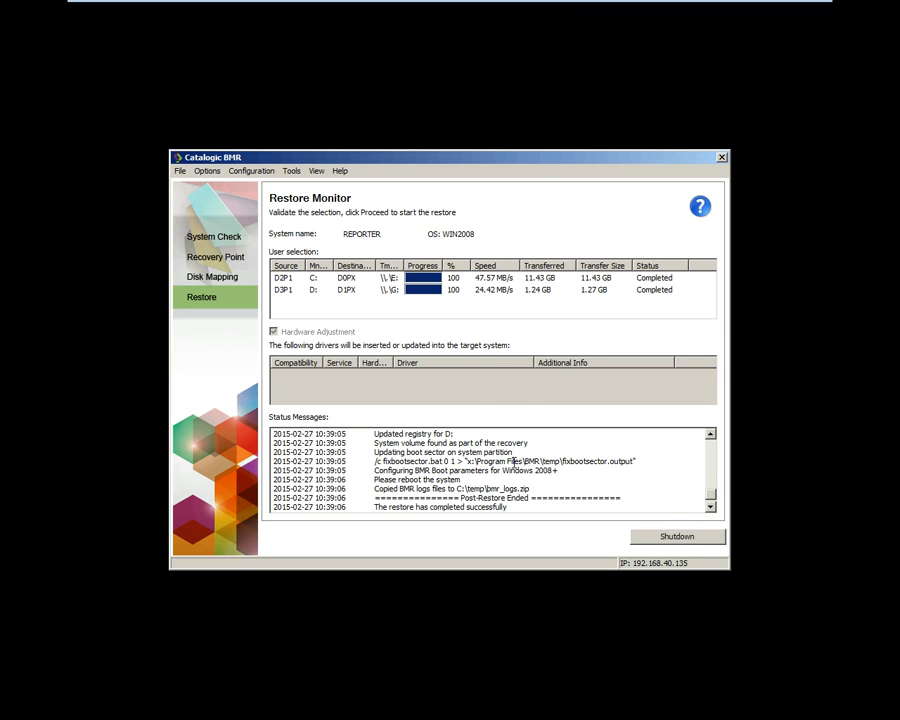
- Restart the recovered machine from the BMR environment and choose Start Windows Normally
{"action": "left_click", "coordinate": [679, 538]}
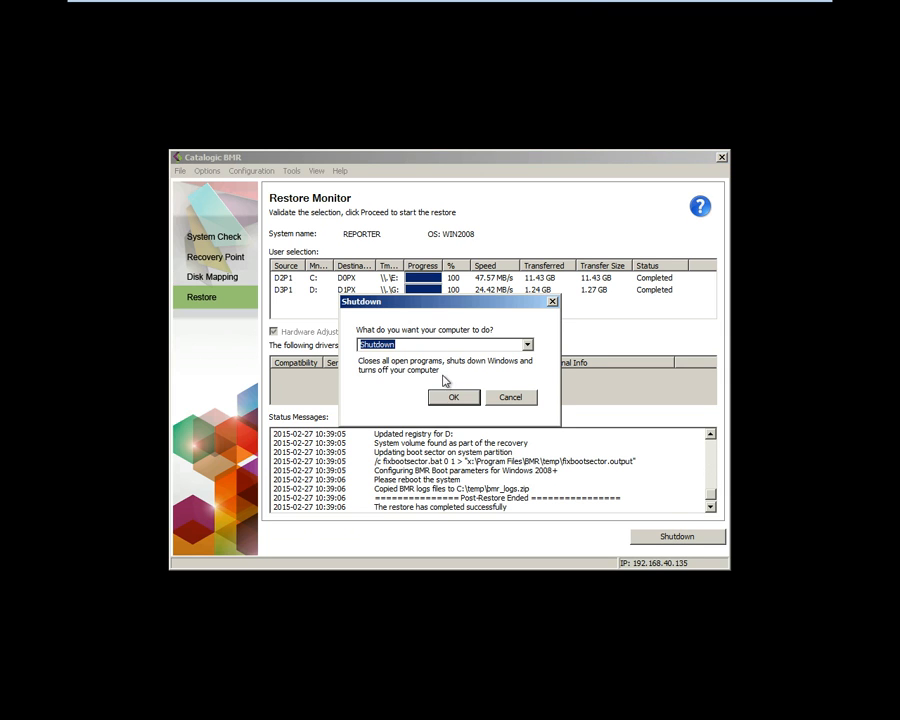
{"action": "left_click", "coordinate": [526, 345]}
{"action": "left_click", "coordinate": [516, 366]}
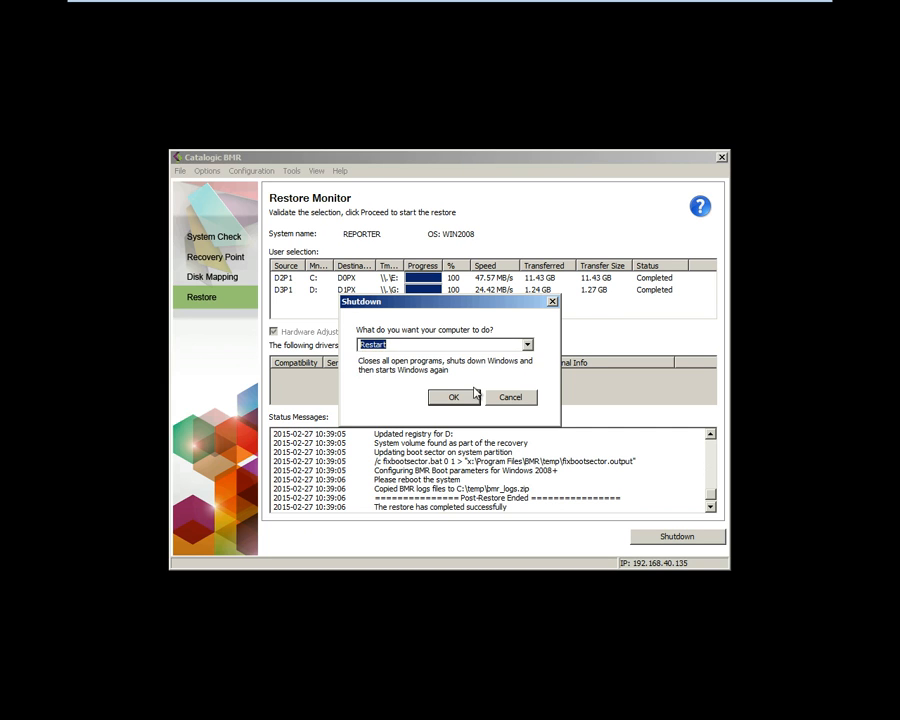
{"action": "left_click", "coordinate": [465, 398]}
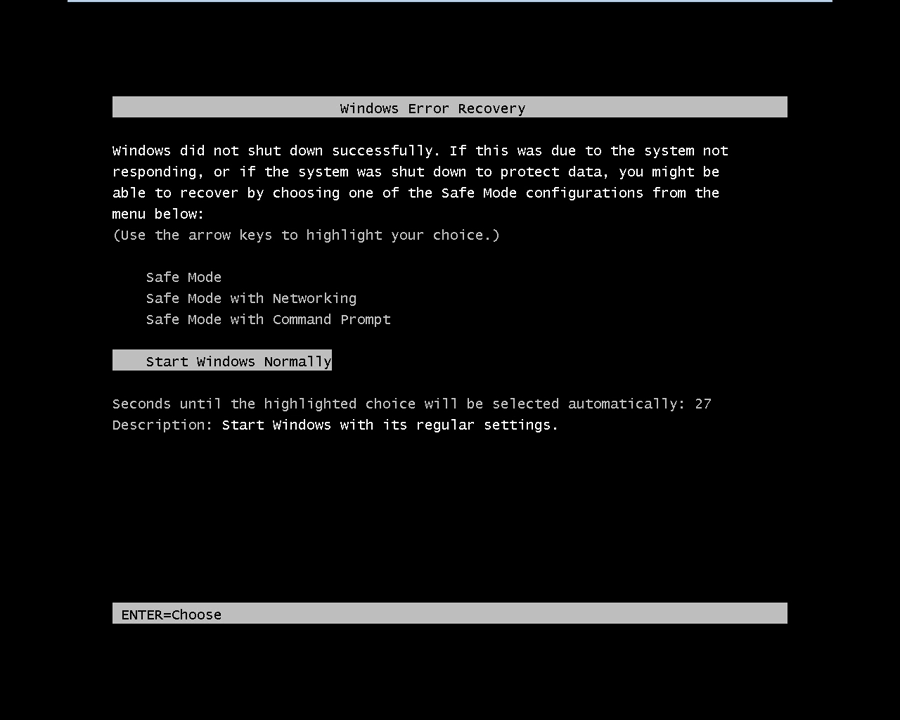
{"action": "key", "text": "Return"}
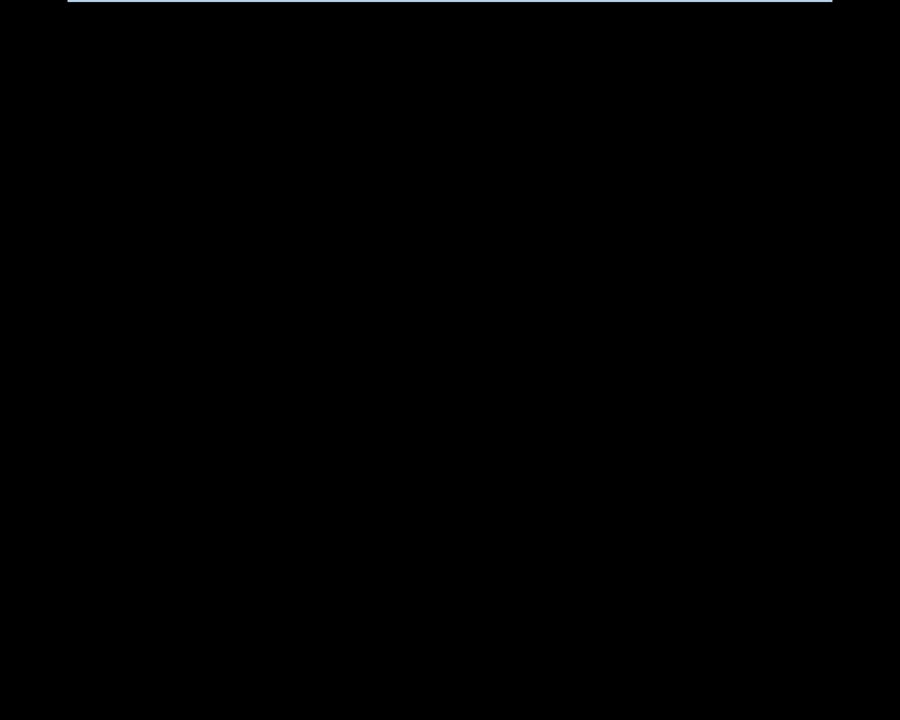